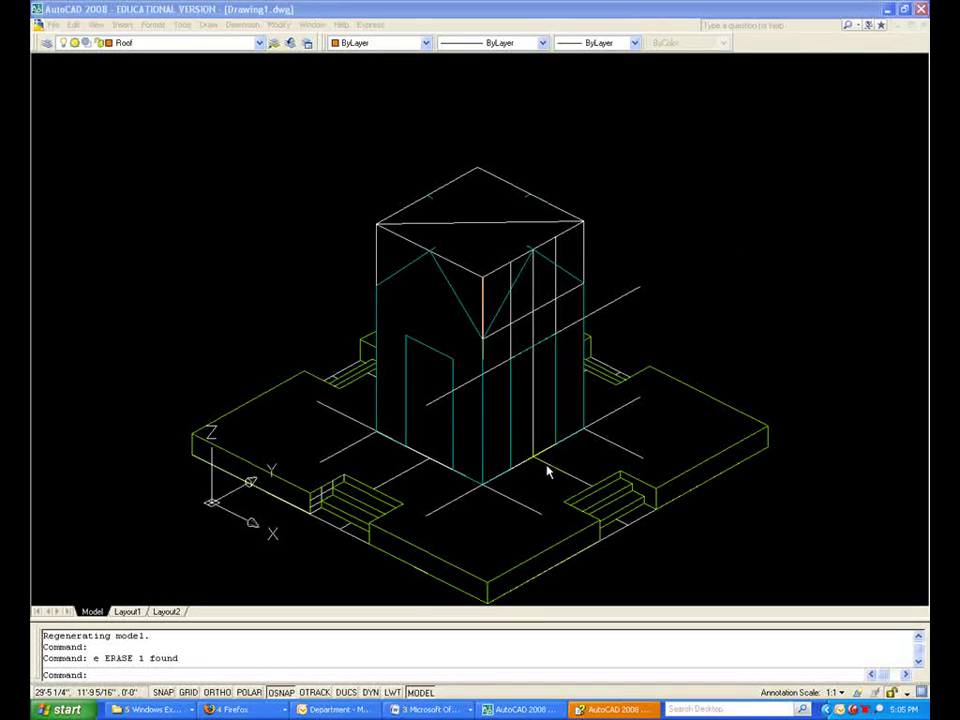
# Step: Bring the AutoCAD drawing window back into focus
pyautogui.click(407, 666)
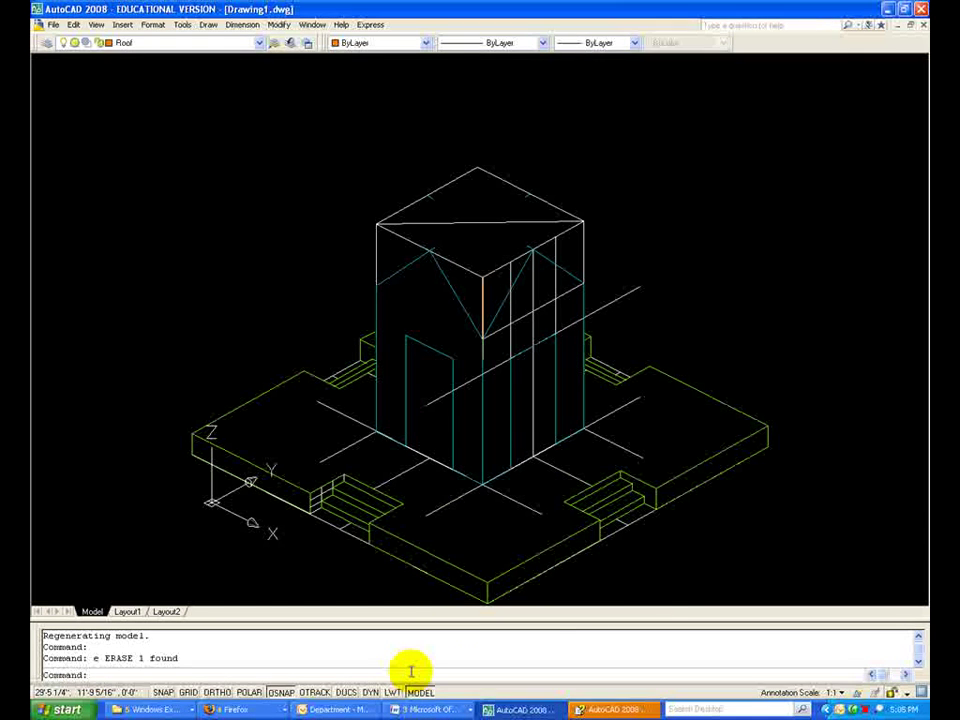
# Step: Offset the first diagonal centre line by 6 to both sides
pyautogui.press('Return')
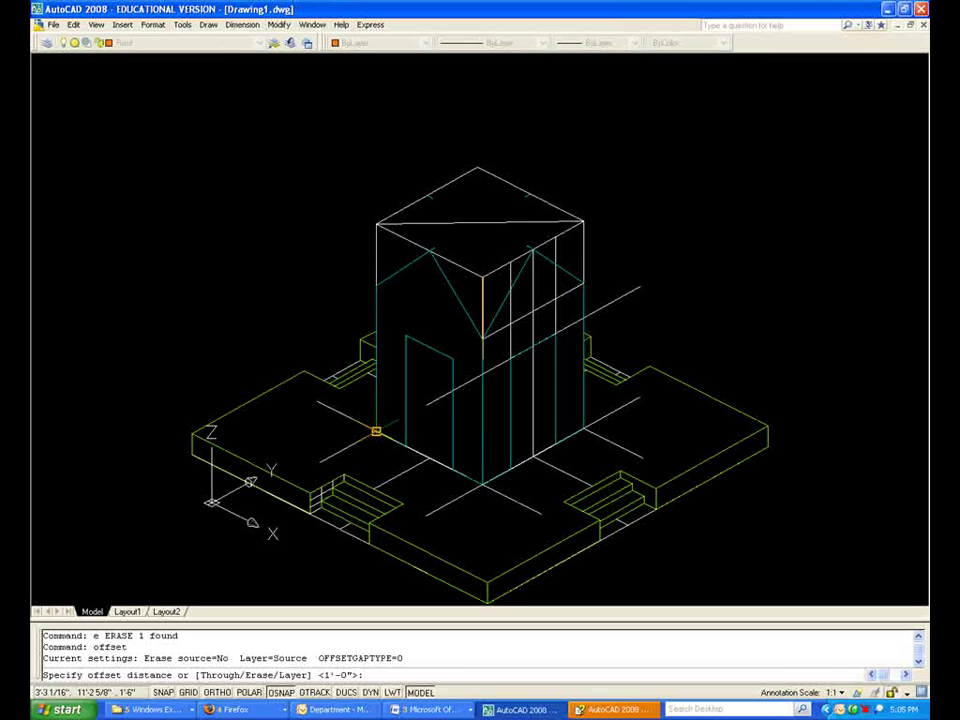
pyautogui.press('Return')
pyautogui.click(355, 417)
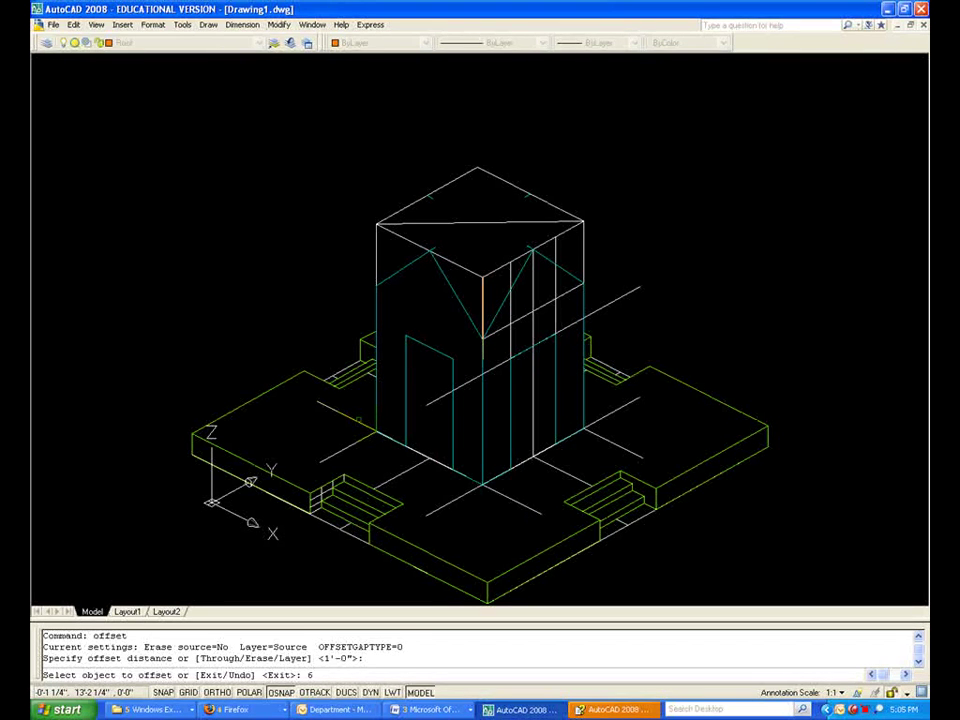
pyautogui.press('Escape')
pyautogui.press('Return')
pyautogui.write('6')
pyautogui.press('Return')
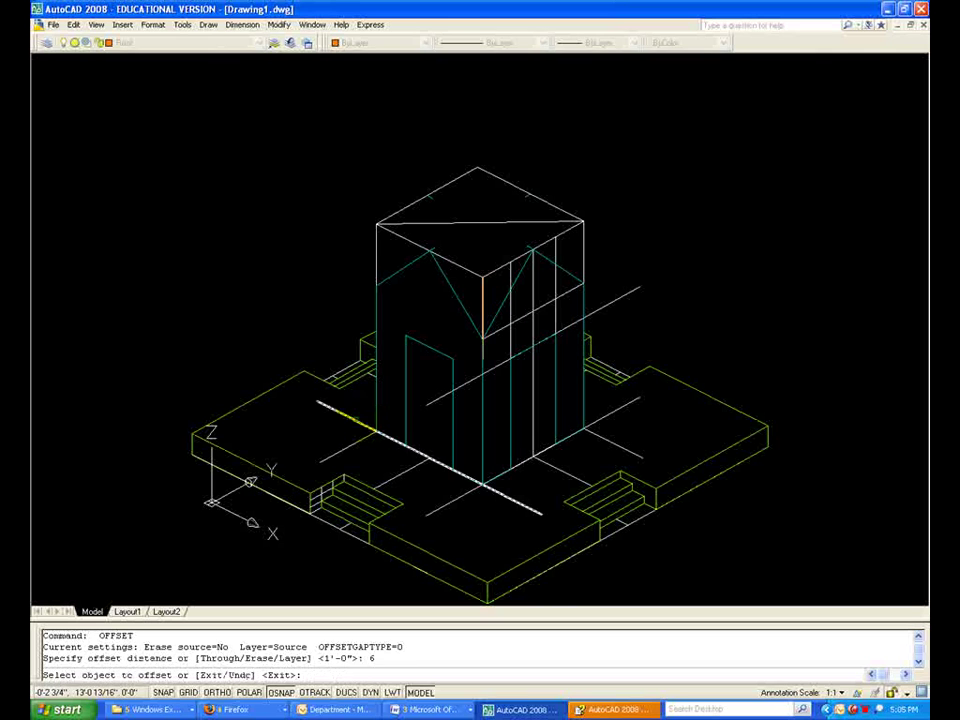
pyautogui.click(347, 418)
pyautogui.click(332, 433)
pyautogui.click(349, 439)
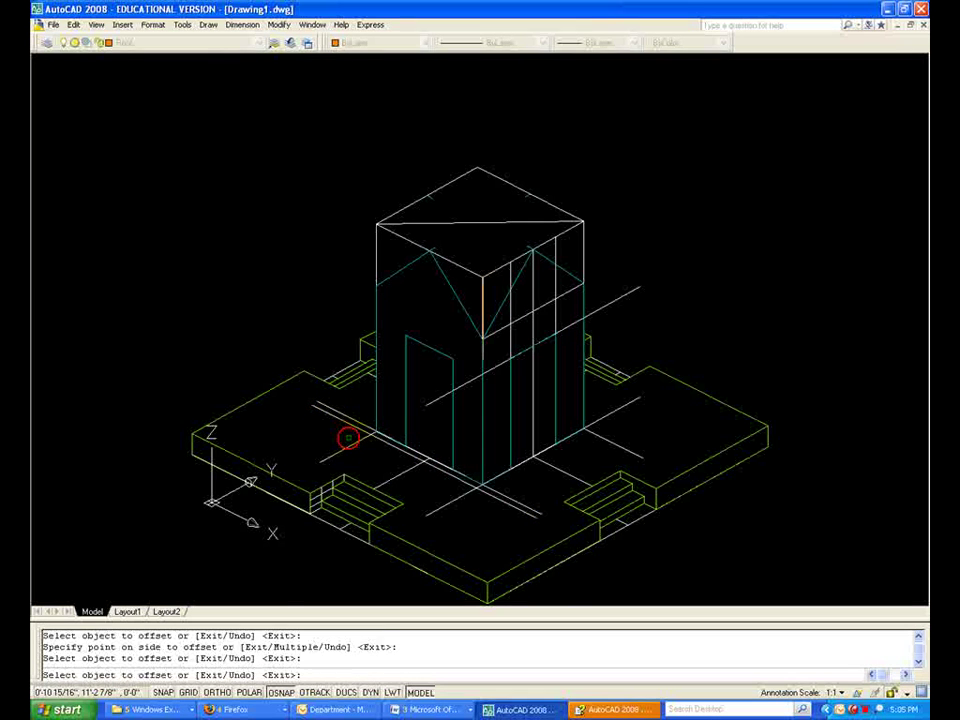
pyautogui.click(354, 446)
pyautogui.click(536, 468)
# Step: Offset the second crossing centre line by 6 to both sides
pyautogui.click(616, 437)
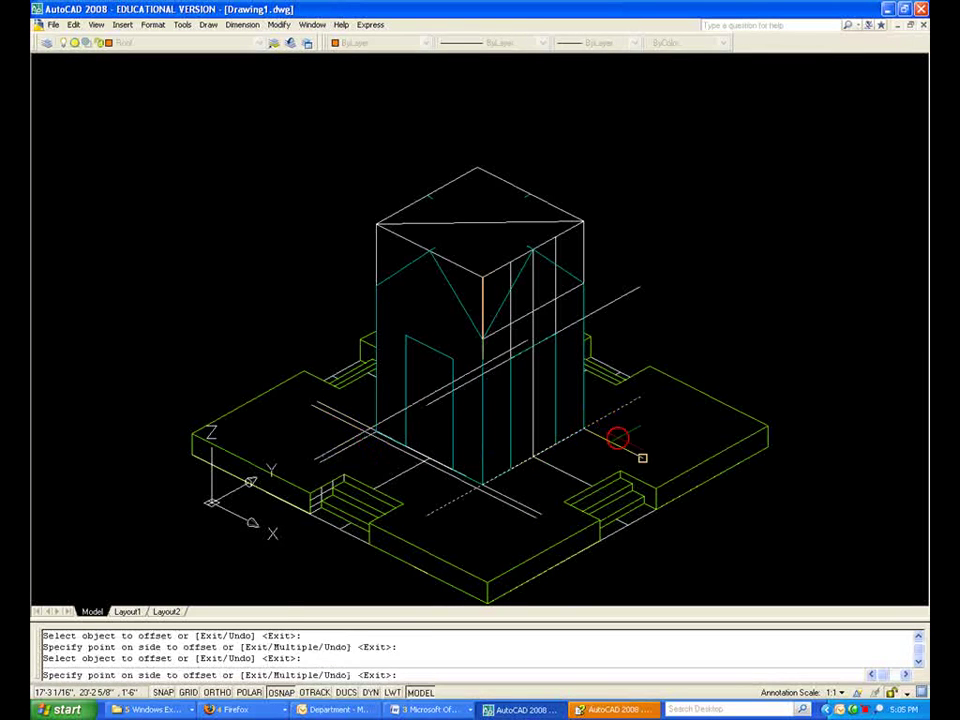
pyautogui.click(640, 451)
pyautogui.click(611, 440)
pyautogui.click(630, 430)
pyautogui.press('Return')
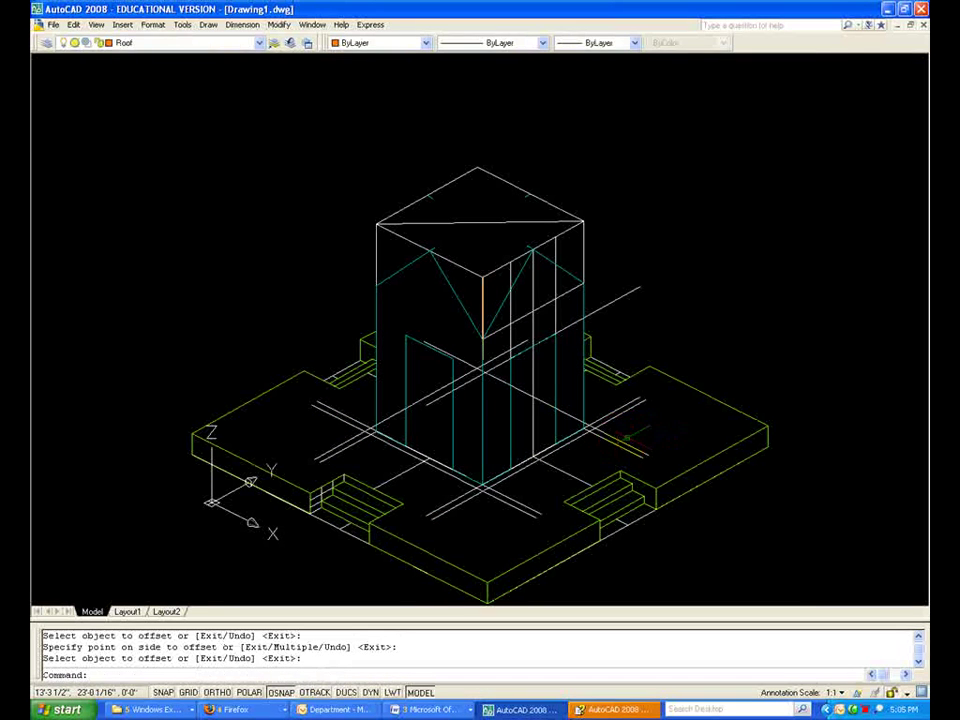
pyautogui.press('Escape')
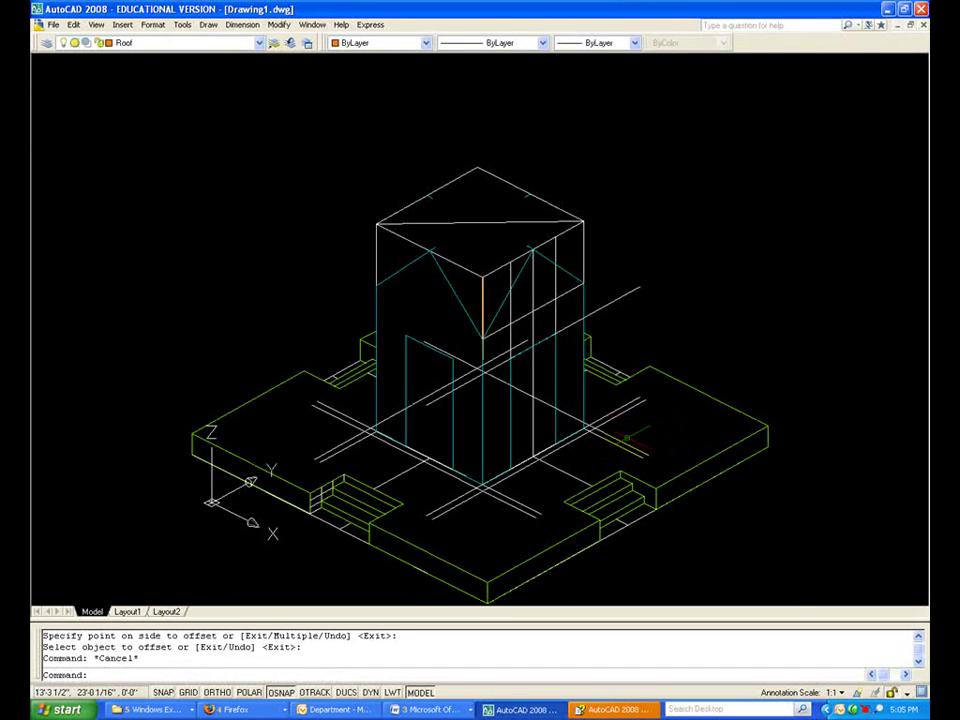
# Step: Draw a 10' tall box over the building footprint
pyautogui.press('Return')
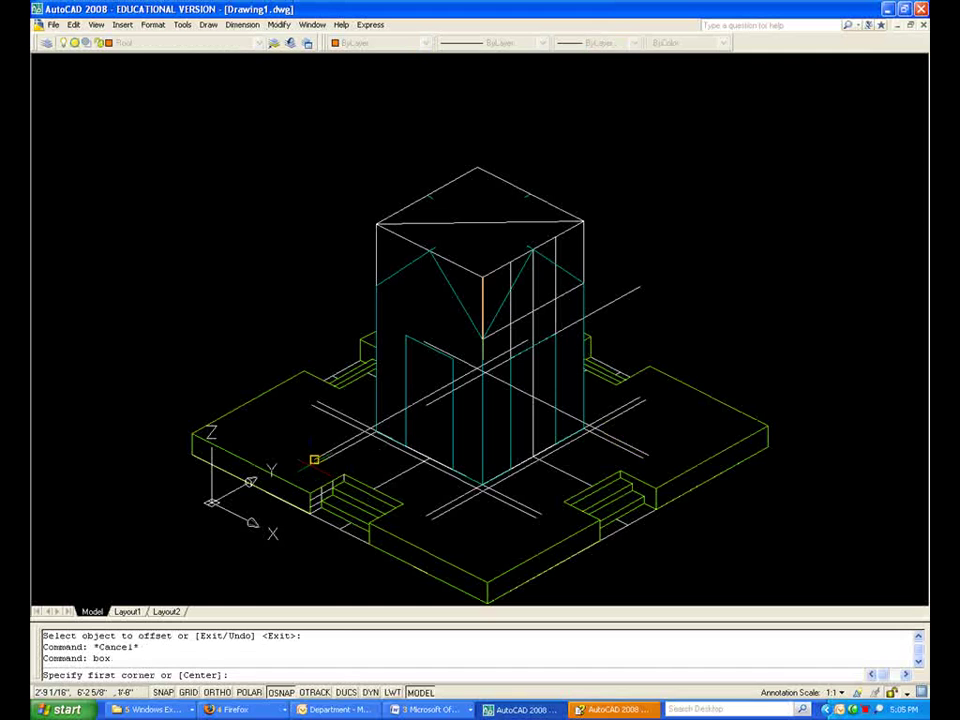
pyautogui.click(511, 461)
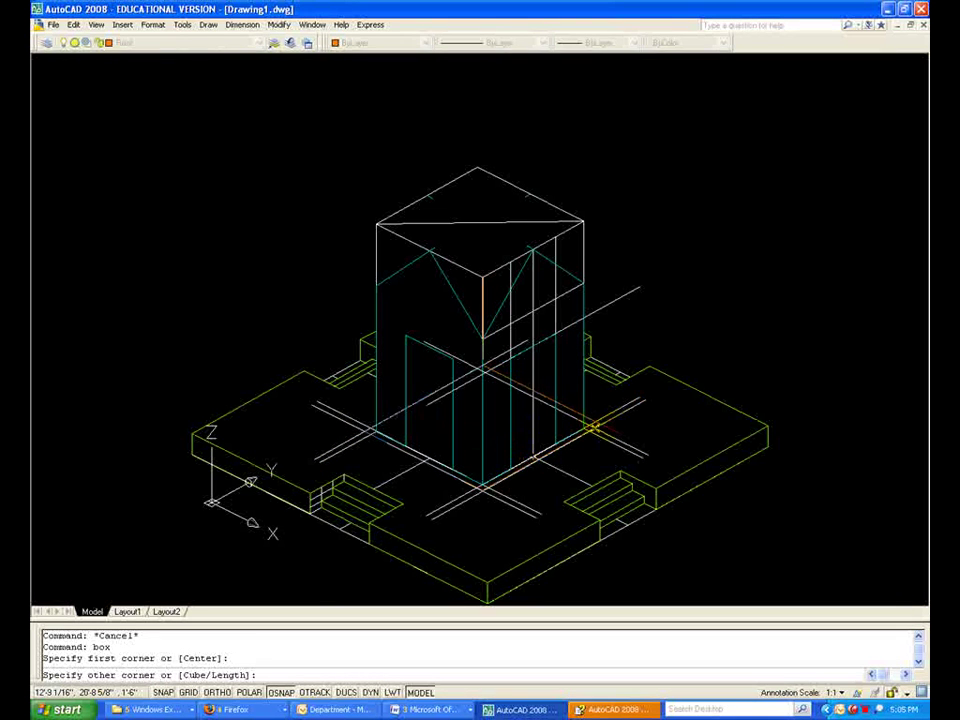
pyautogui.click(590, 427)
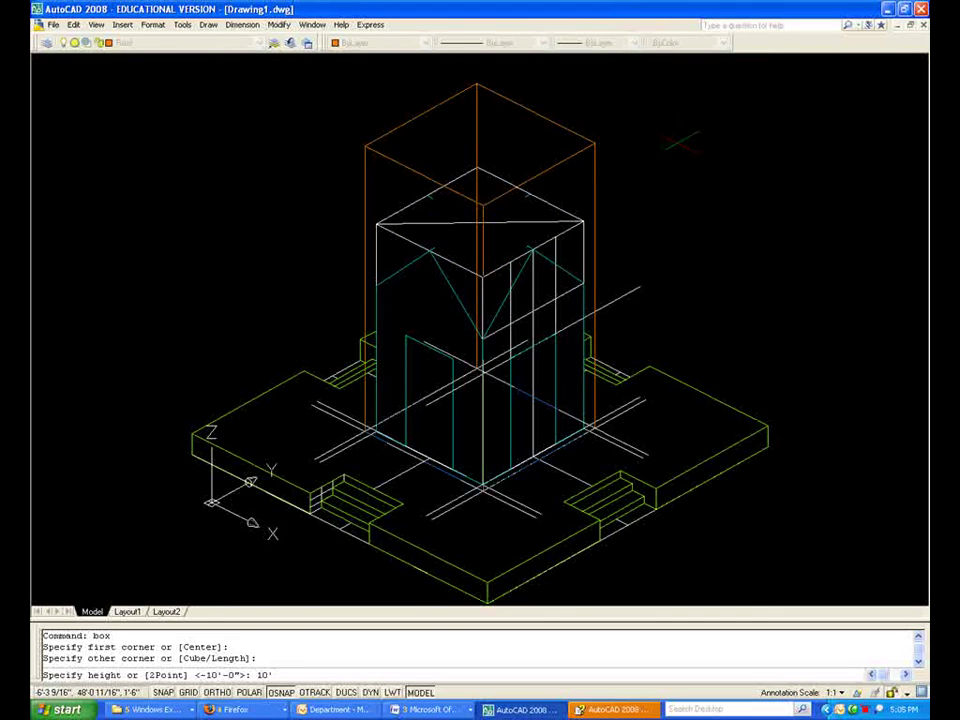
pyautogui.press('Return')
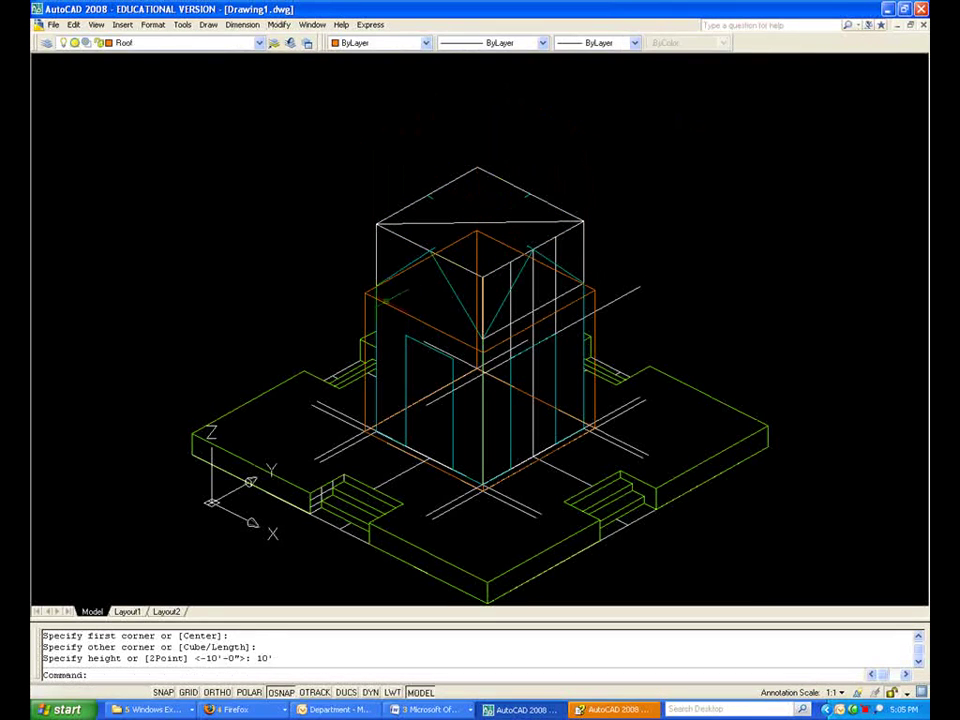
# Step: Draw a 6' tall box on top of the 10' box
pyautogui.press('Return')
pyautogui.click(365, 290)
pyautogui.click(595, 290)
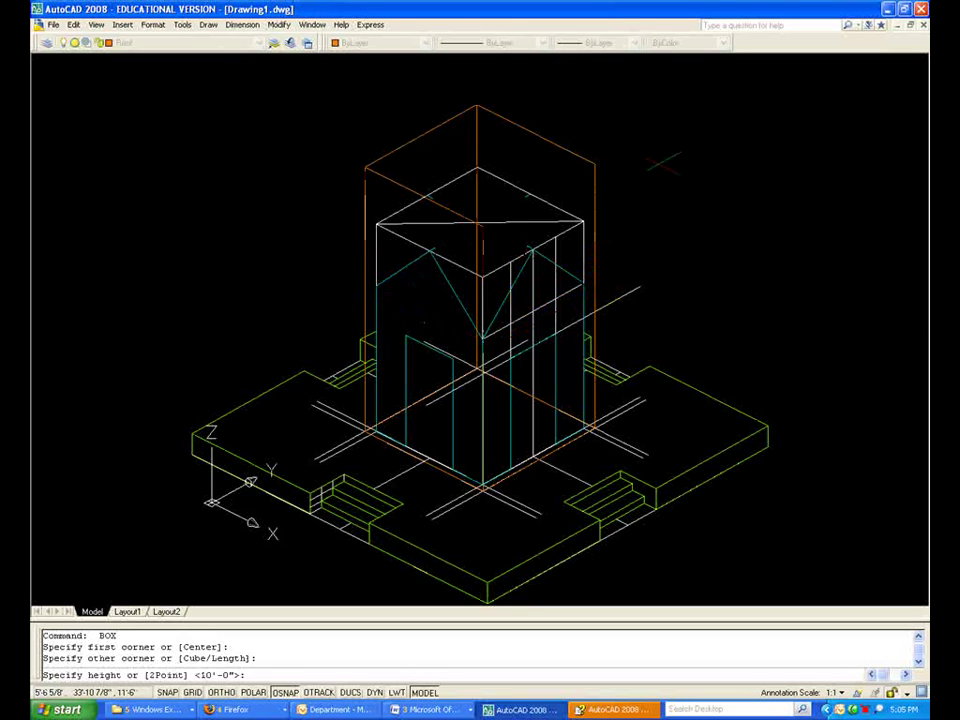
pyautogui.write("6'")
pyautogui.press('Return')
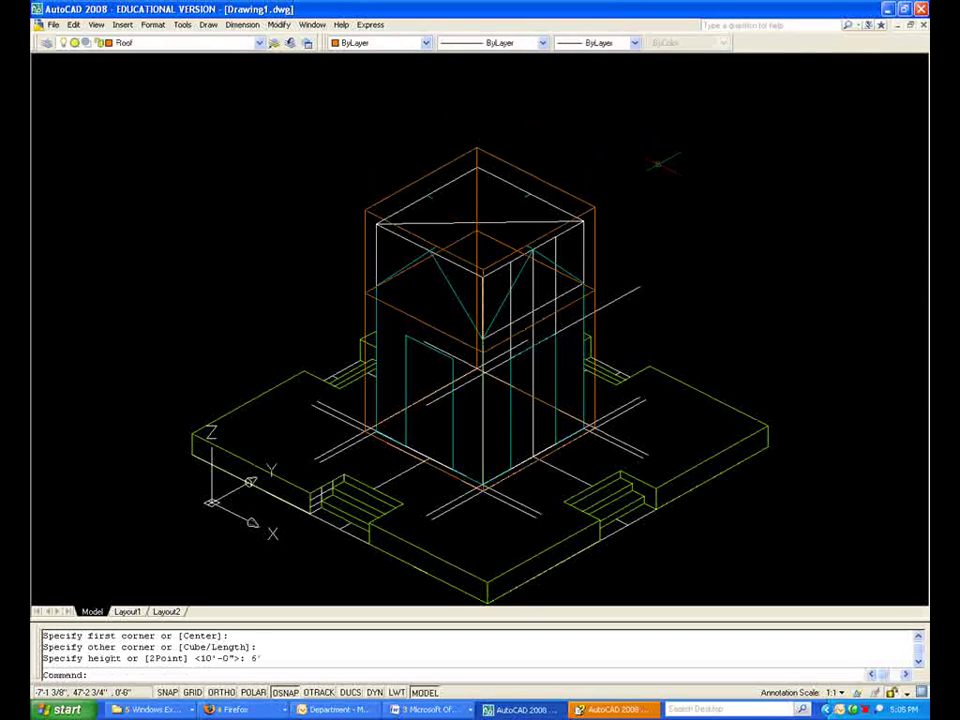
# Step: Erase the lower 10' box
pyautogui.press('Escape')
pyautogui.press('Escape')
pyautogui.click(595, 326)
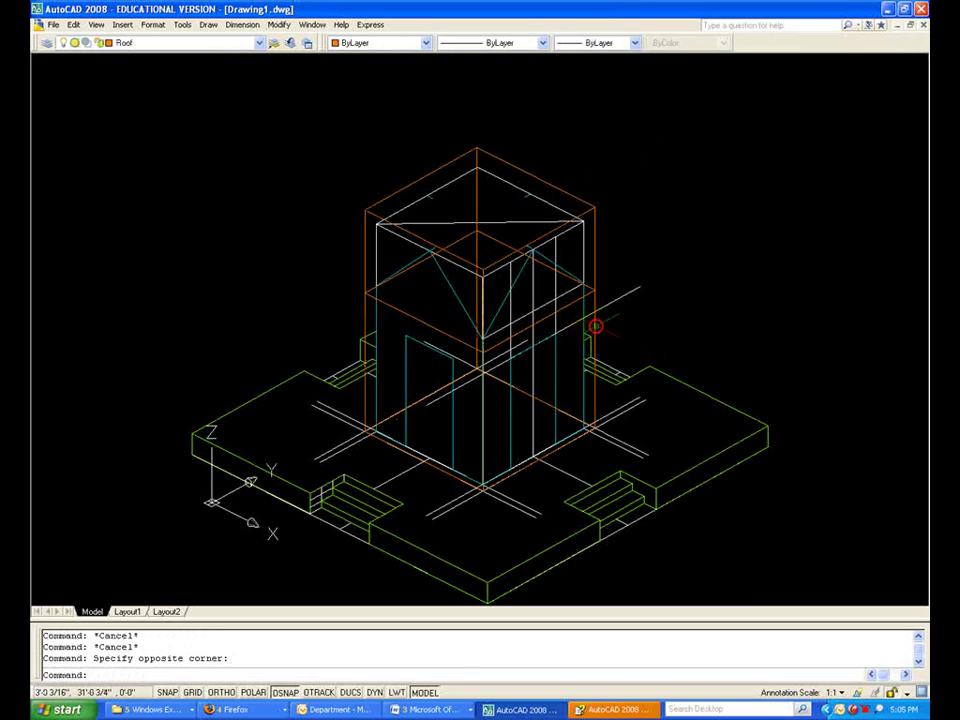
pyautogui.click(595, 322)
pyautogui.write('e')
pyautogui.press('Return')
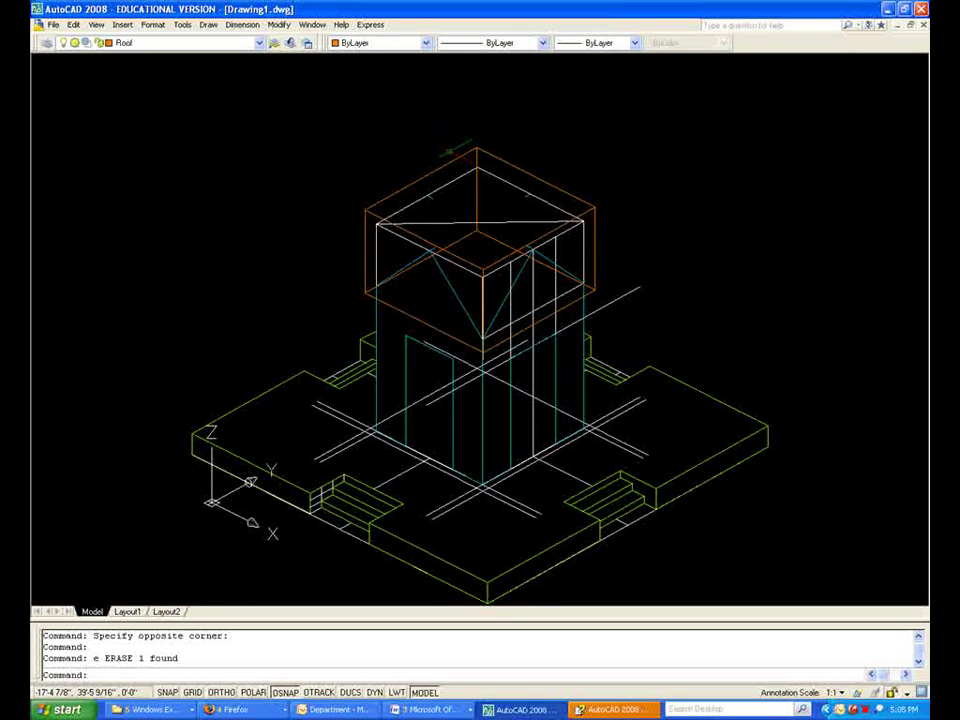
# Step: Measure a box edge with DIST, confirming it reads 10'-0"
pyautogui.write('dist')
pyautogui.press('Return')
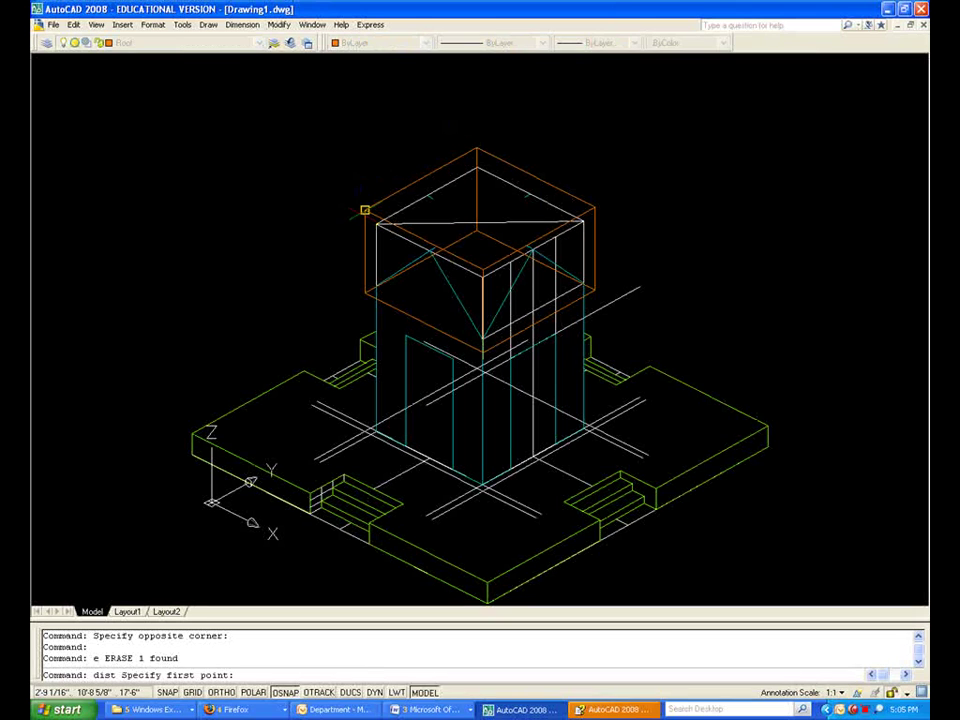
pyautogui.click(365, 210)
pyautogui.click(476, 150)
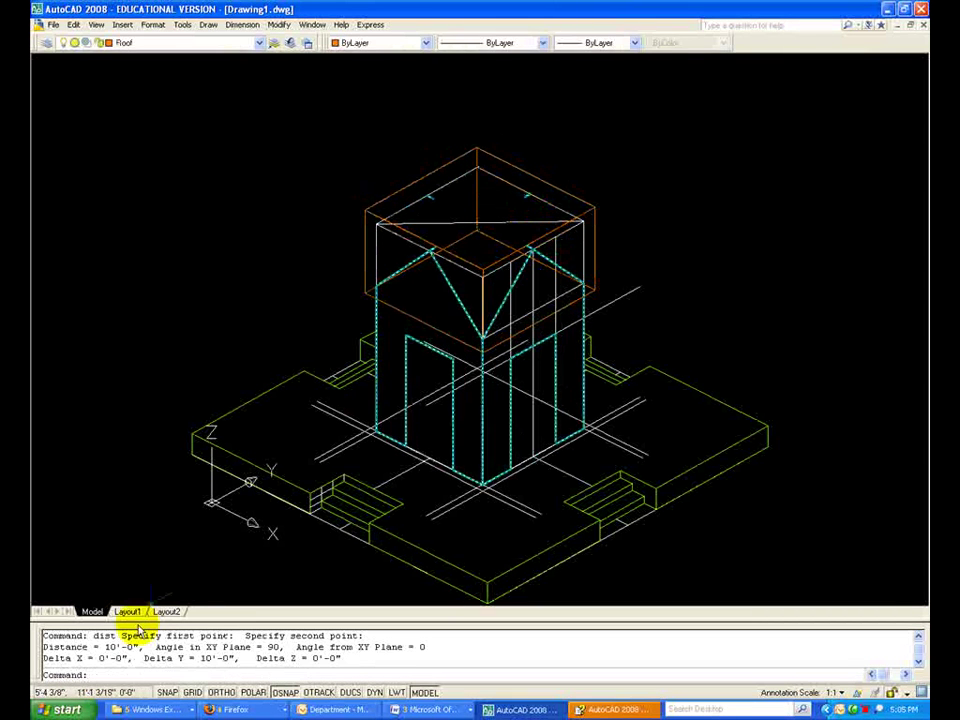
pyautogui.press('Escape')
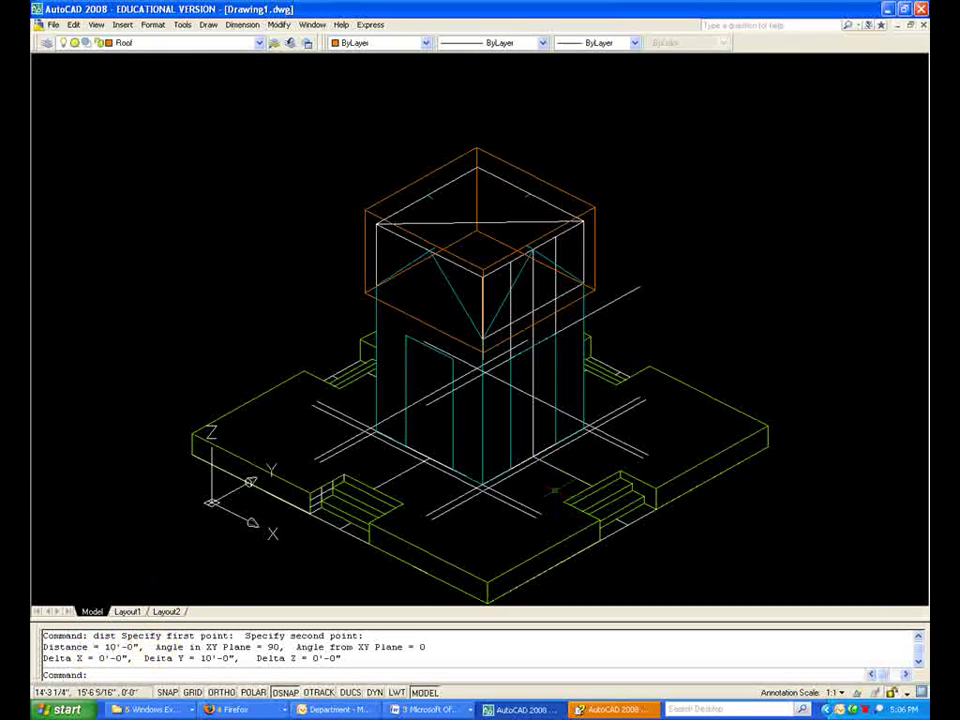
# Step: Freeze layers 0, Base and Wall so only the roof box remains visible
pyautogui.click(118, 42)
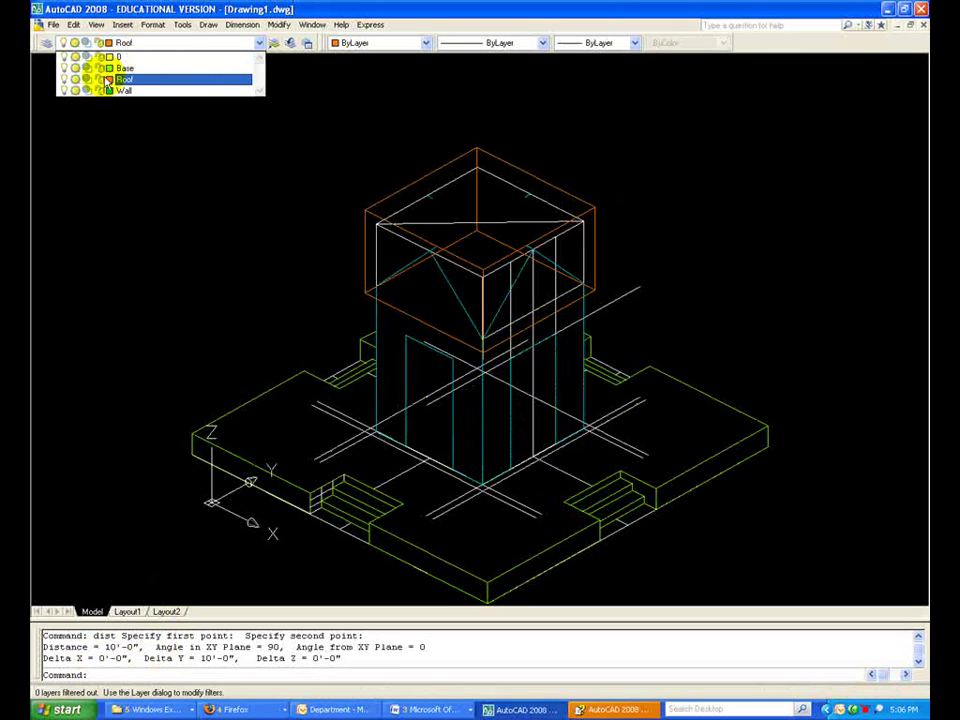
pyautogui.click(75, 57)
pyautogui.click(75, 68)
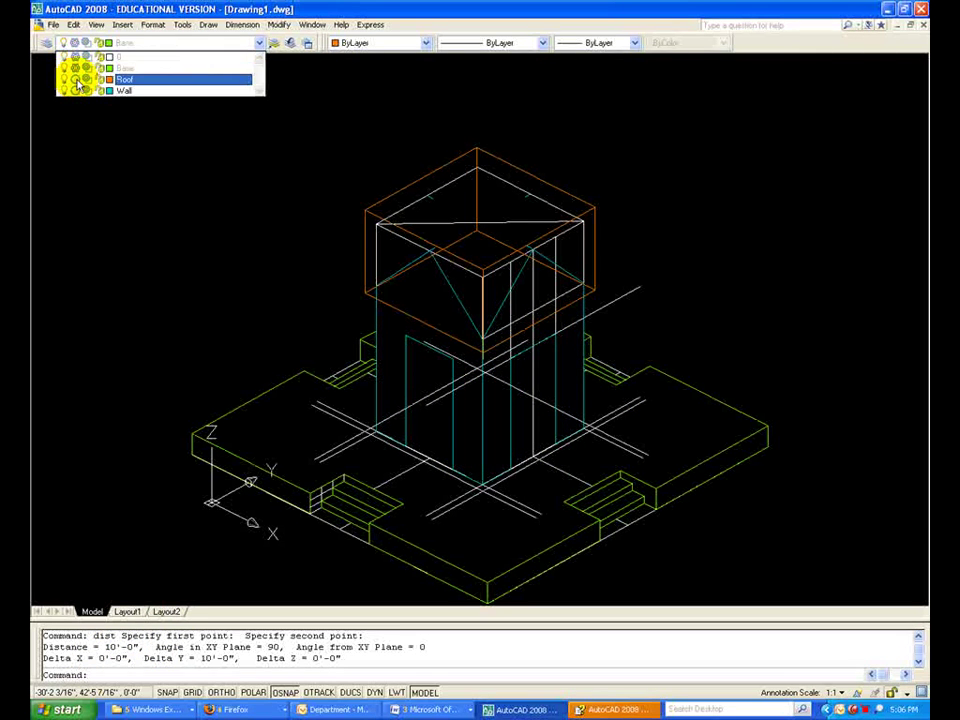
pyautogui.click(75, 90)
pyautogui.click(98, 179)
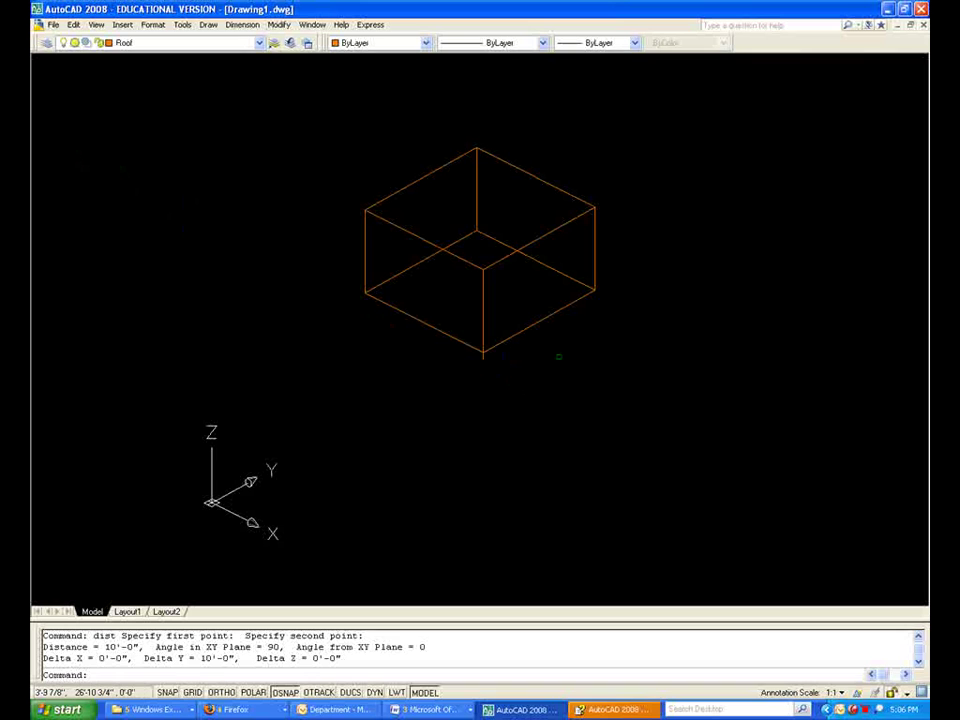
# Step: Zoom in on the roof box and erase the stray line below it
pyautogui.write('z')
pyautogui.press('Return')
pyautogui.write('w')
pyautogui.press('Return')
pyautogui.click(321, 123)
pyautogui.click(619, 433)
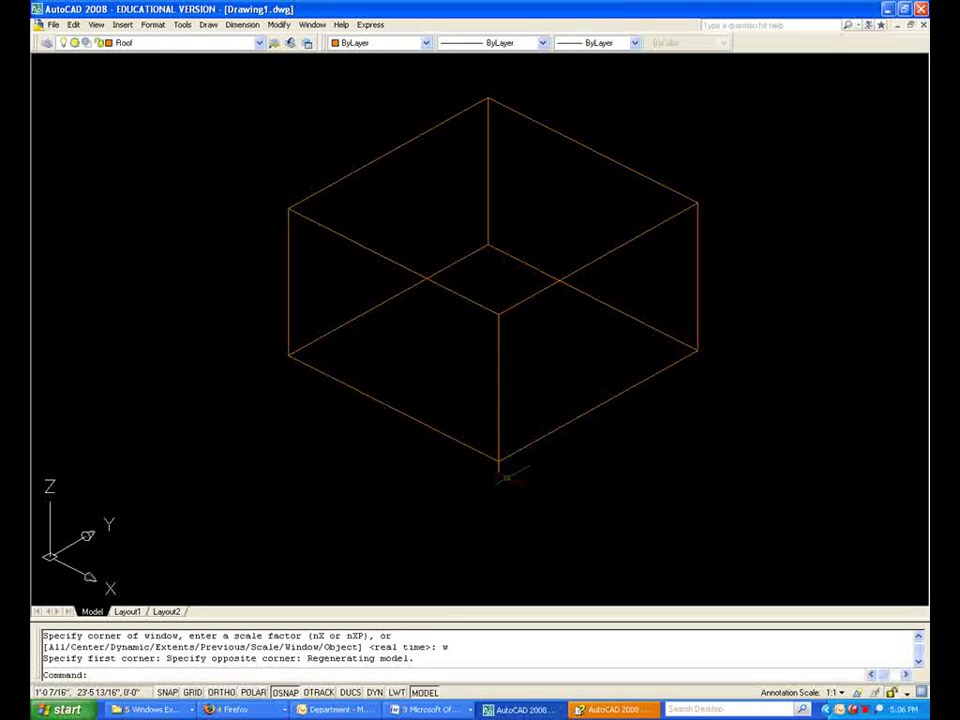
pyautogui.click(498, 462)
pyautogui.write('e')
pyautogui.press('Return')
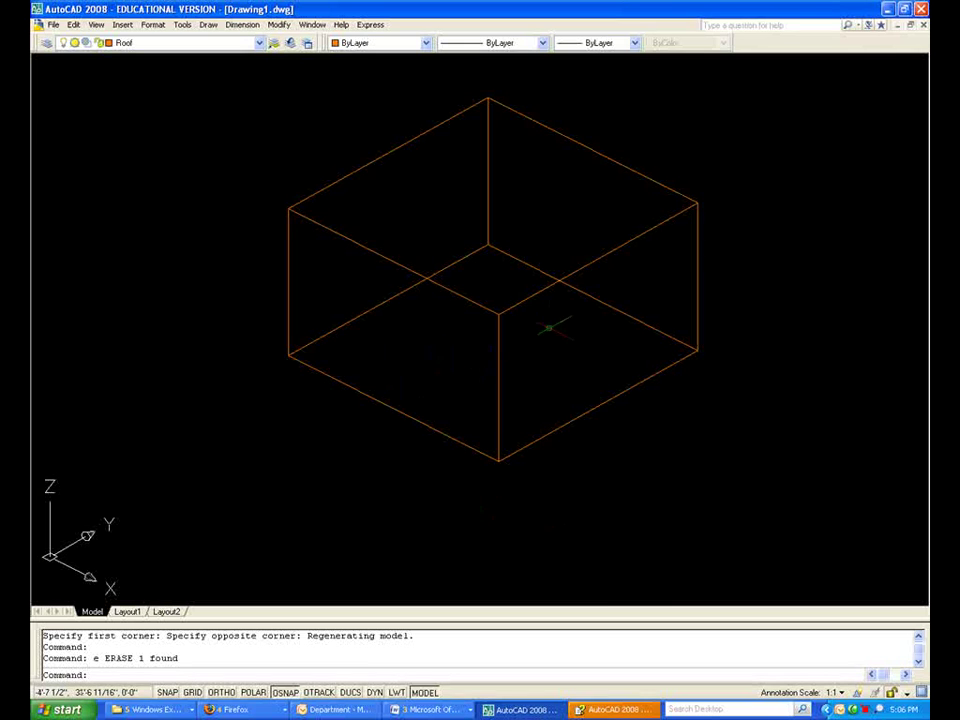
# Step: Recentre, zoom to fit the box and display it with hidden lines removed
pyautogui.moveTo(548, 328); pyautogui.dragTo(493, 396, button='middle')
pyautogui.write('z')
pyautogui.press('Return')
pyautogui.write('e')
pyautogui.press('Return')
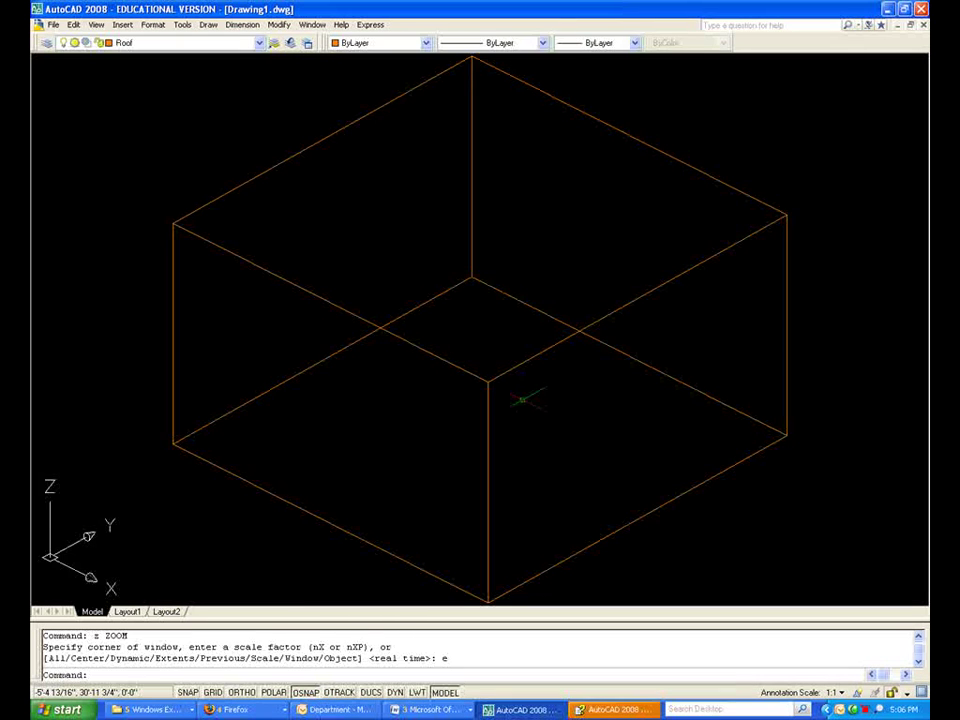
pyautogui.write('hide')
pyautogui.press('Return')
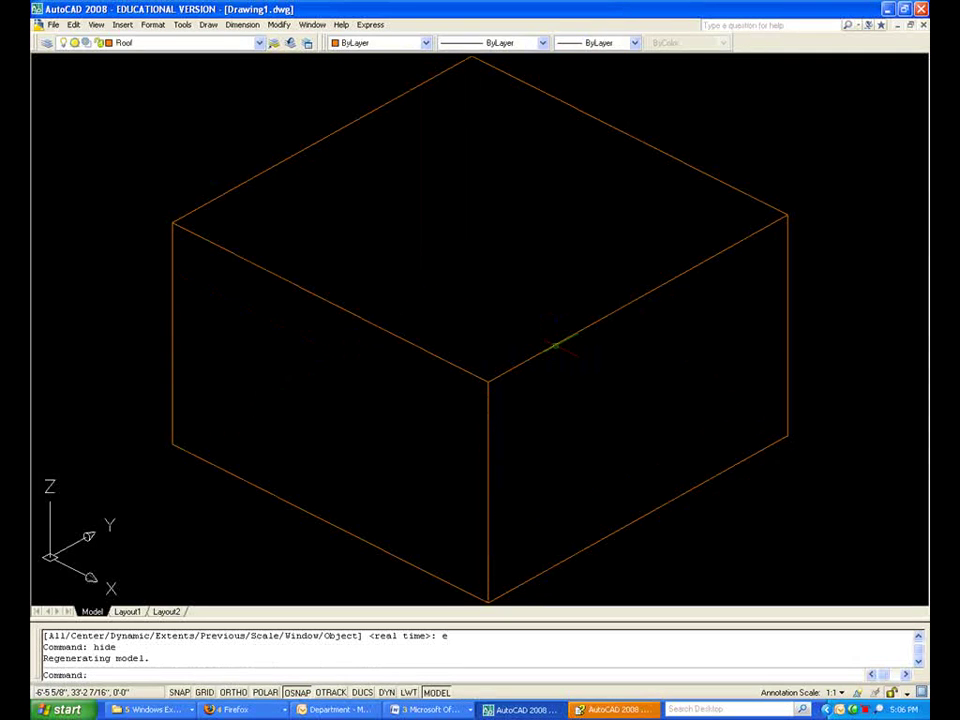
# Step: Set the UCS origin at the box's bottom front corner, X toward the right corner, Y vertical
pyautogui.press('Return')
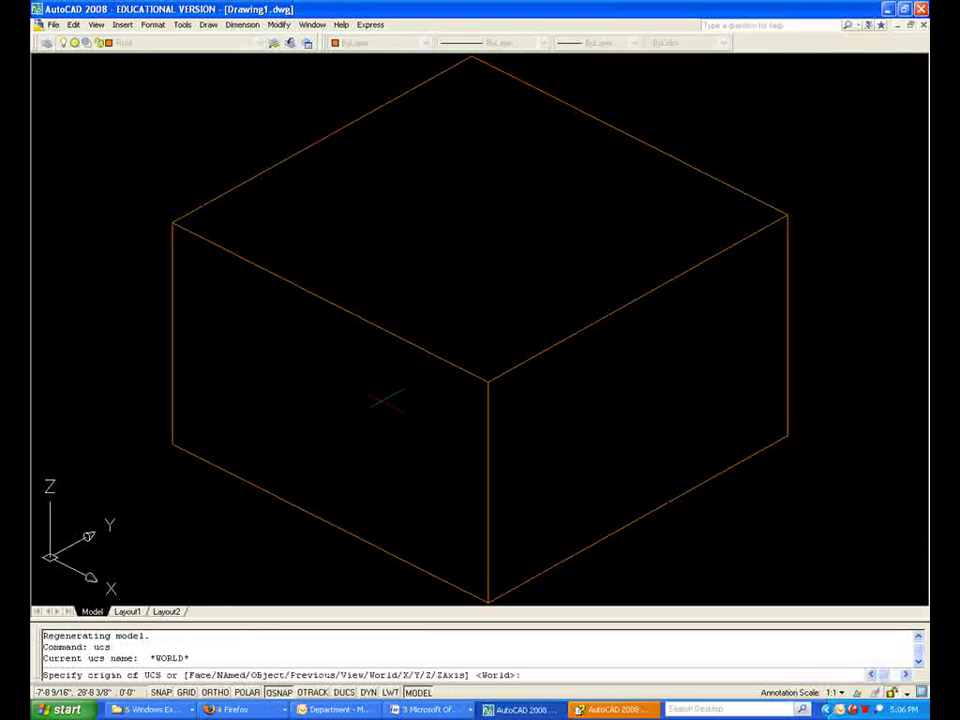
pyautogui.click(489, 601)
pyautogui.click(787, 435)
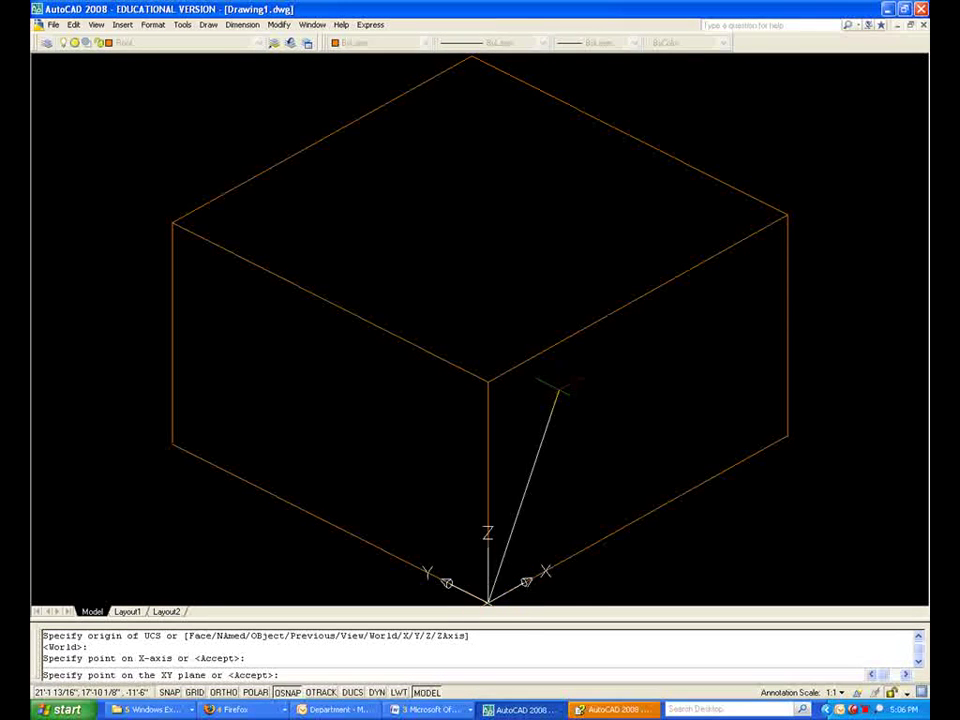
pyautogui.click(489, 381)
pyautogui.press('Escape')
pyautogui.press('Escape')
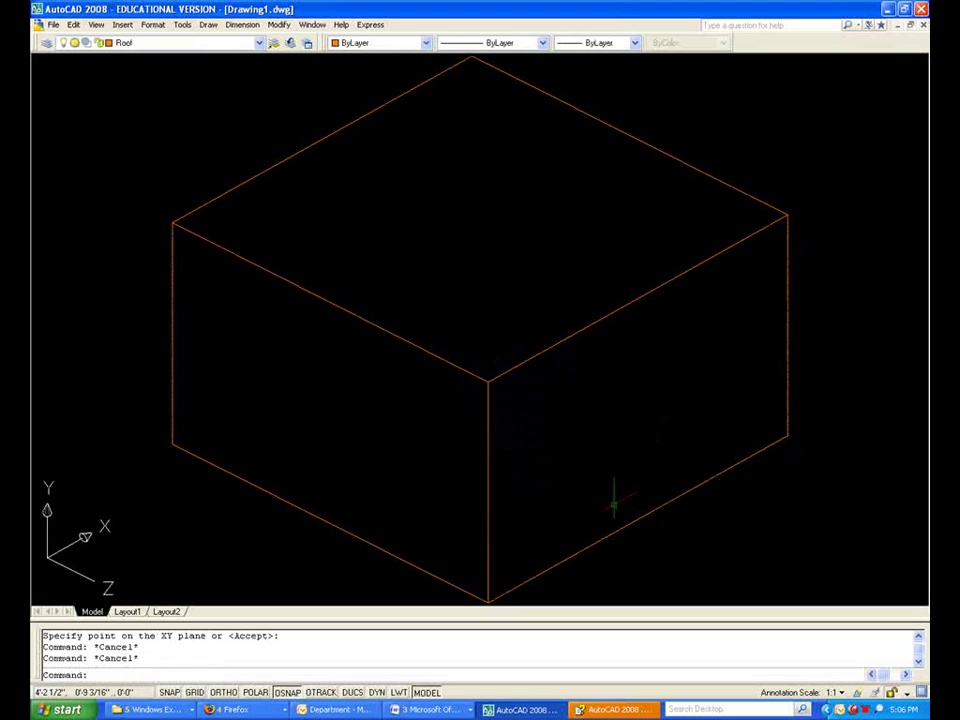
# Step: Trace the right face's edges with lines and add a centre line between edge midpoints
pyautogui.write('l')
pyautogui.press('Return')
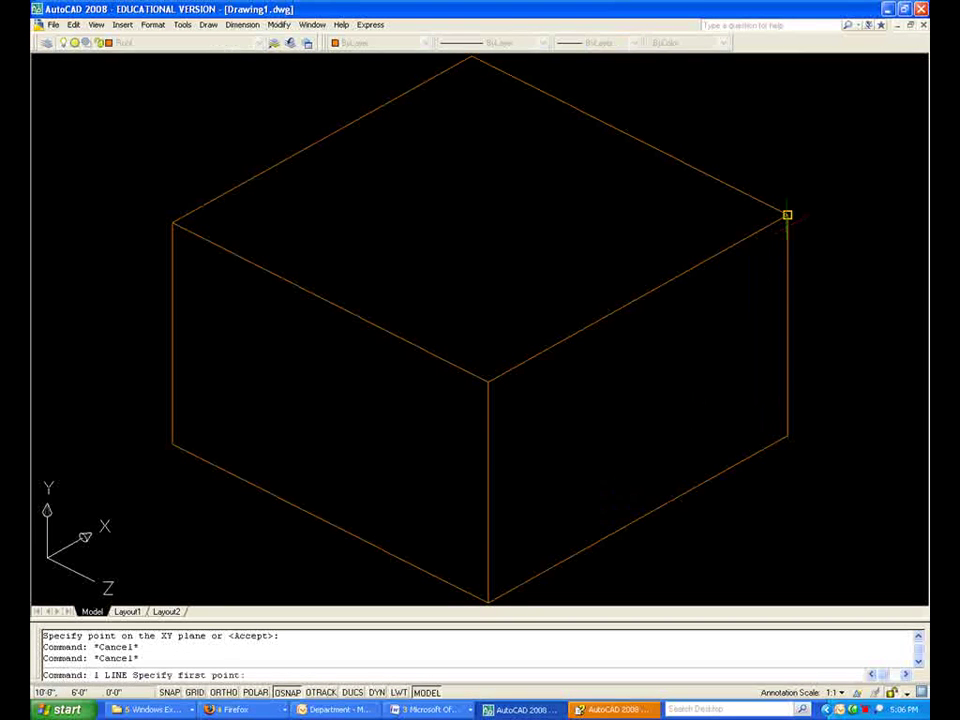
pyautogui.click(787, 215)
pyautogui.click(787, 435)
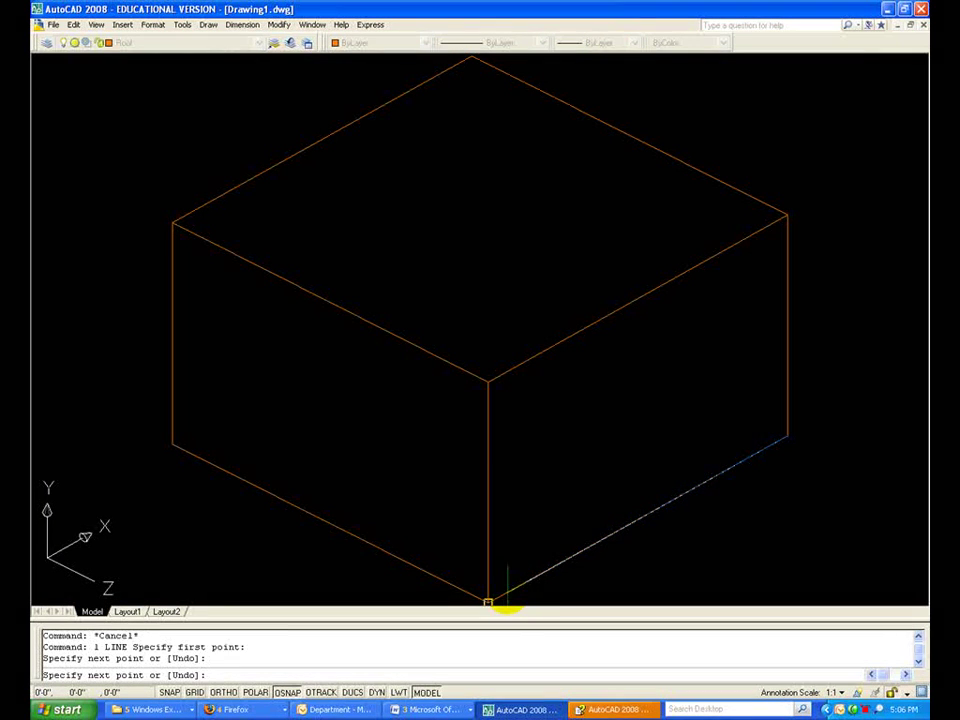
pyautogui.click(488, 601)
pyautogui.click(488, 381)
pyautogui.press('Return')
pyautogui.press('Return')
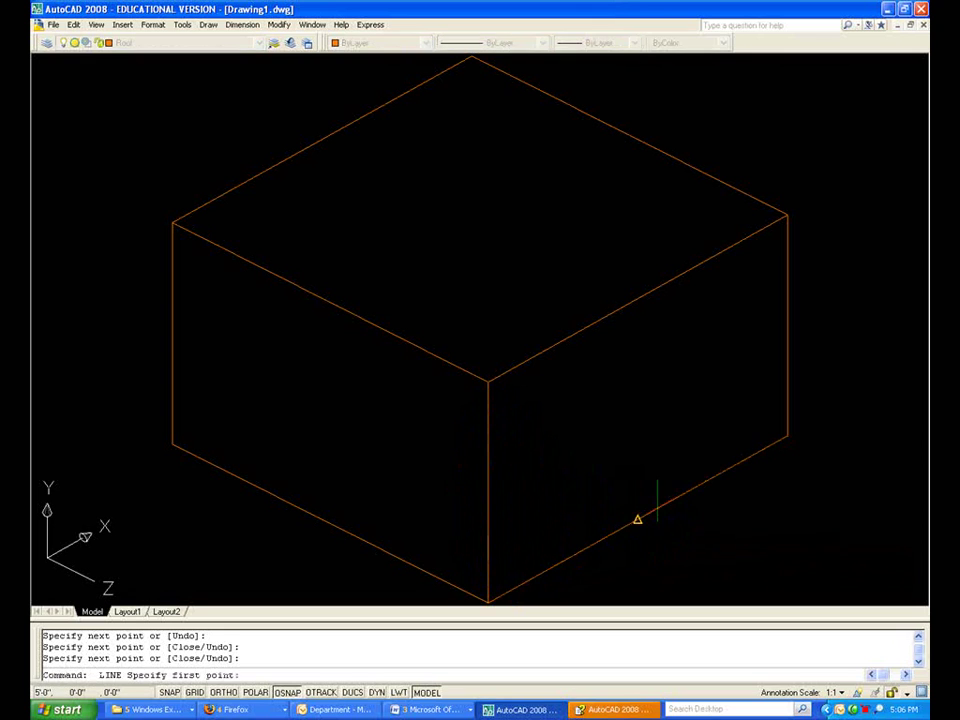
pyautogui.click(637, 519)
pyautogui.click(637, 299)
# Step: Offset the face's bottom, front and right edges inward by 12
pyautogui.press('Return')
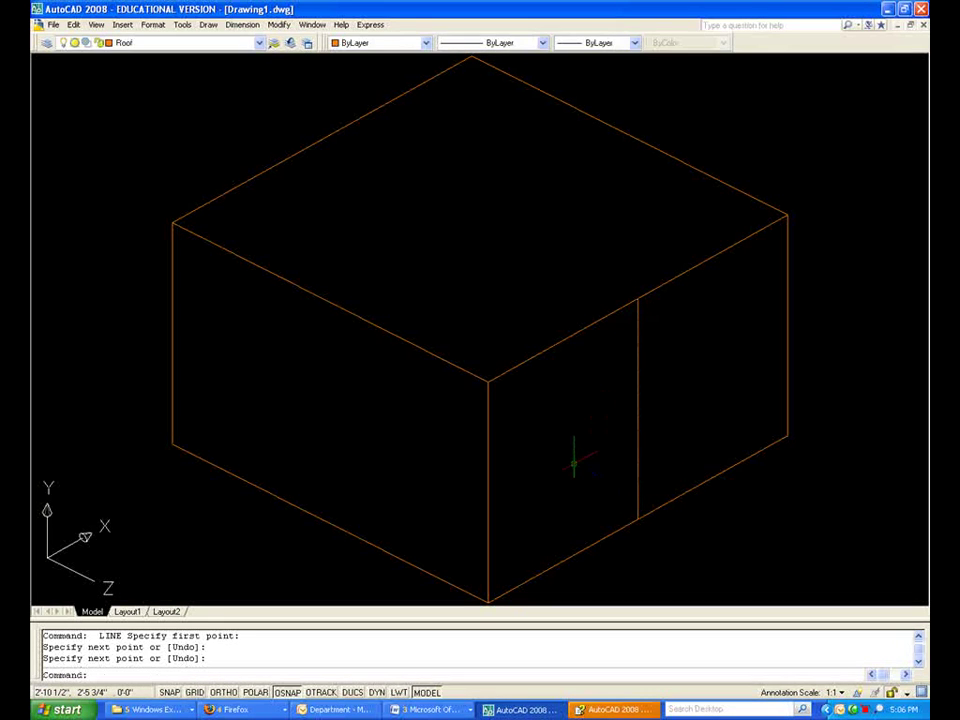
pyautogui.write('offset')
pyautogui.press('Return')
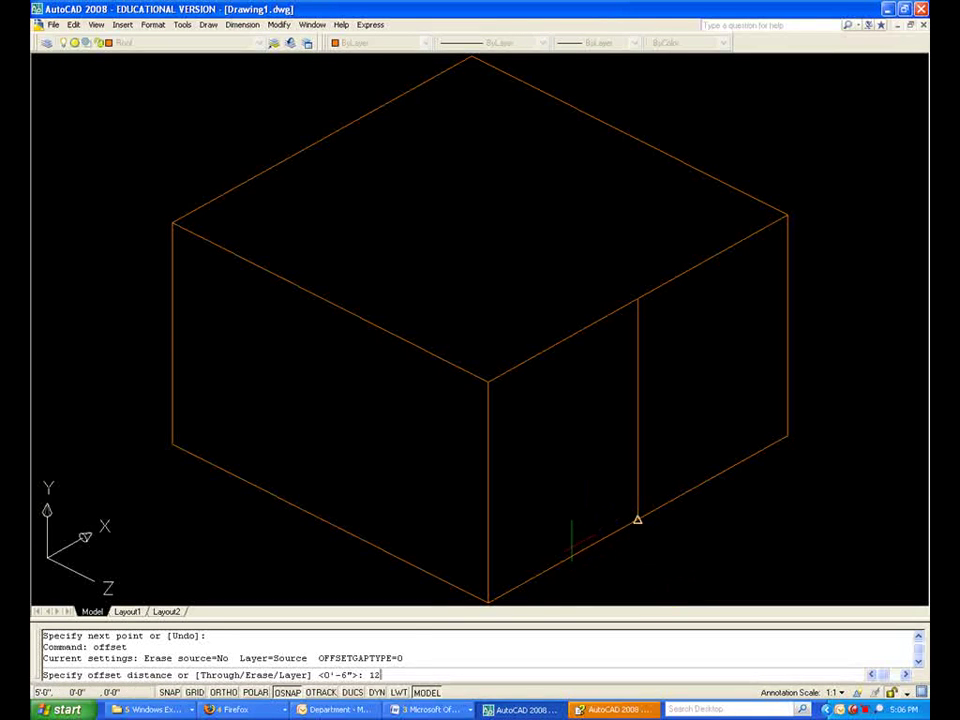
pyautogui.write('12')
pyautogui.press('Return')
pyautogui.click(523, 580)
pyautogui.click(495, 570)
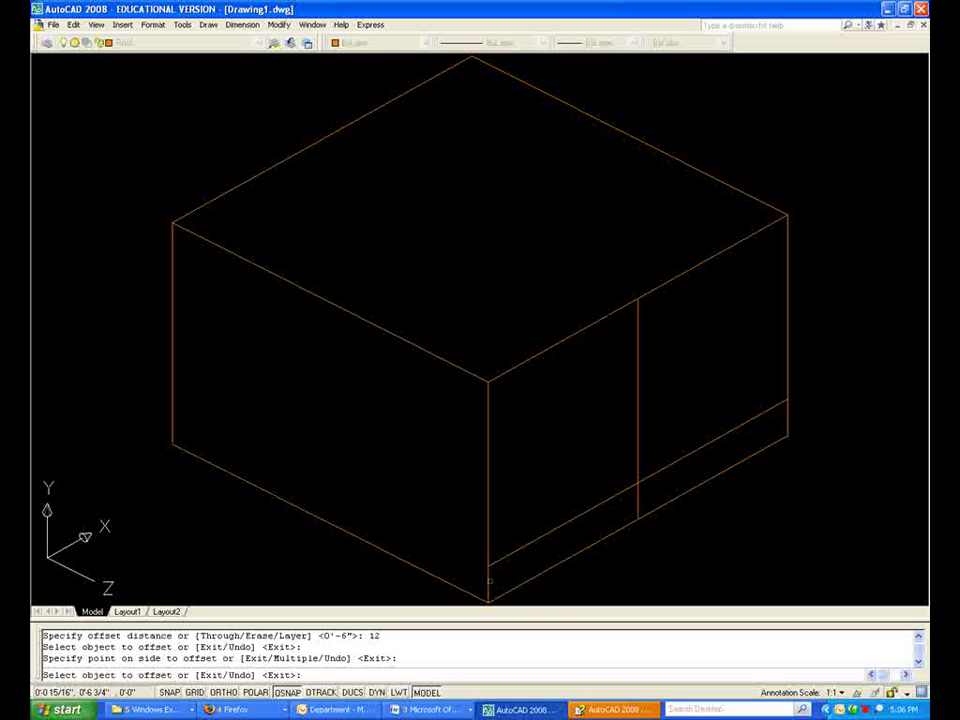
pyautogui.click(489, 579)
pyautogui.click(512, 572)
pyautogui.click(787, 330)
pyautogui.click(736, 397)
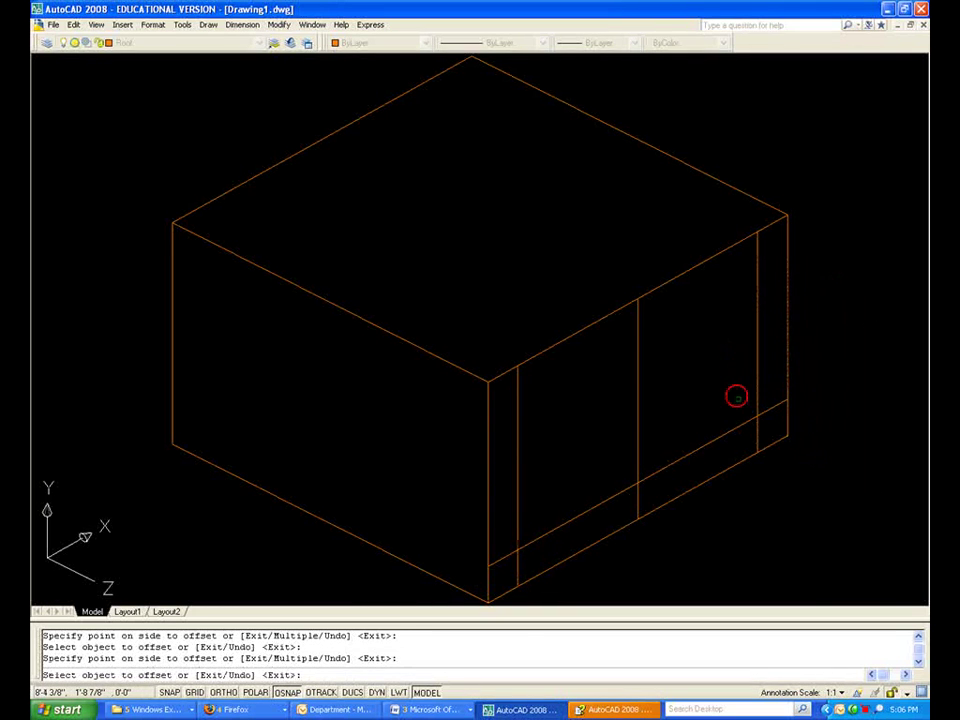
pyautogui.press('Return')
pyautogui.press('Escape')
pyautogui.press('Escape')
# Step: Draw the two gable slopes from the right guide point to the centre top to the front guide corner
pyautogui.write('l')
pyautogui.press('Return')
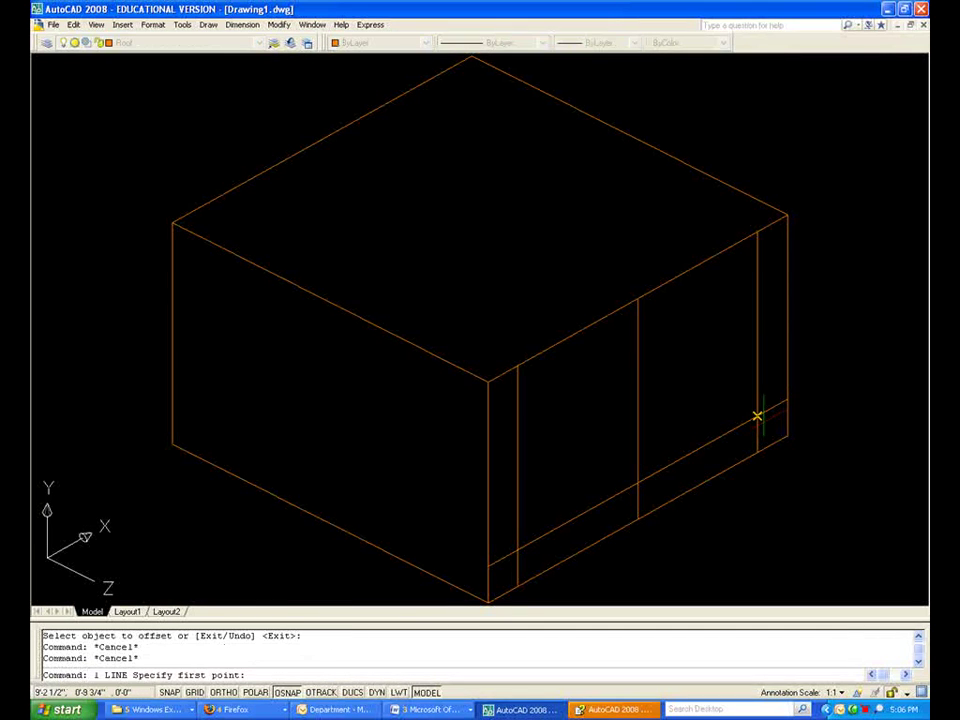
pyautogui.click(787, 399)
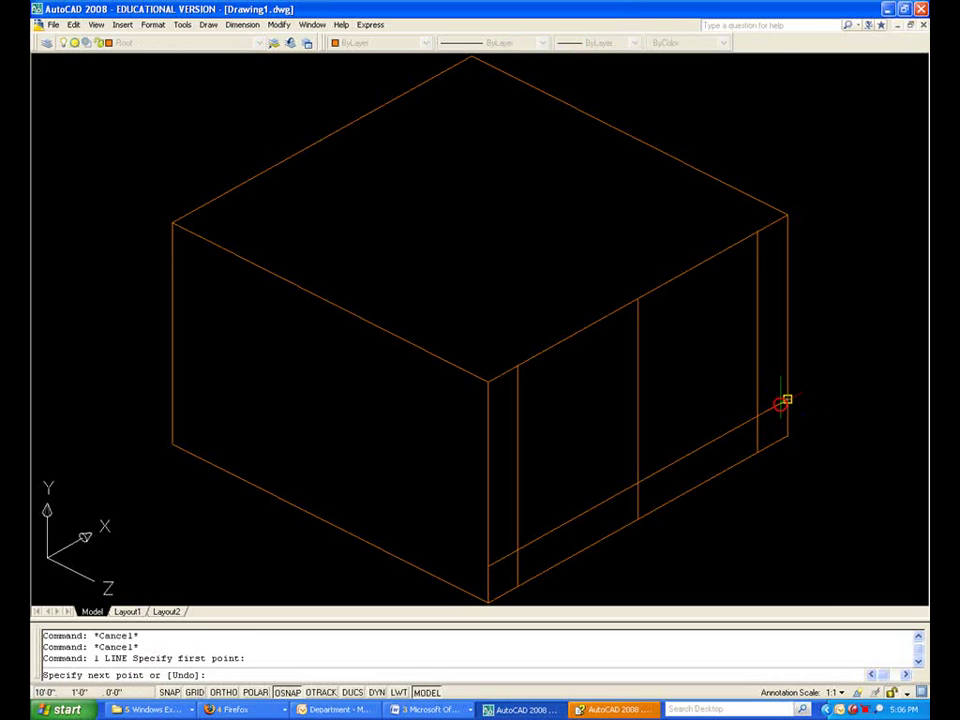
pyautogui.click(637, 299)
pyautogui.click(488, 566)
pyautogui.press('Return')
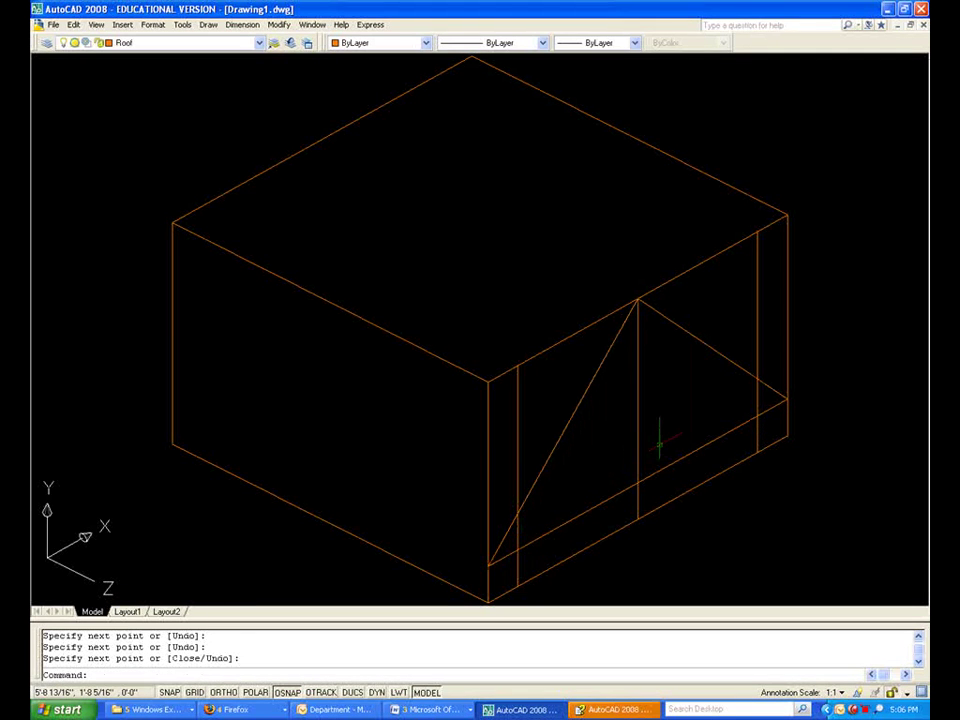
# Step: Grip-copy the left sloping line to the inner lower corner as a parallel copy
pyautogui.click(530, 490)
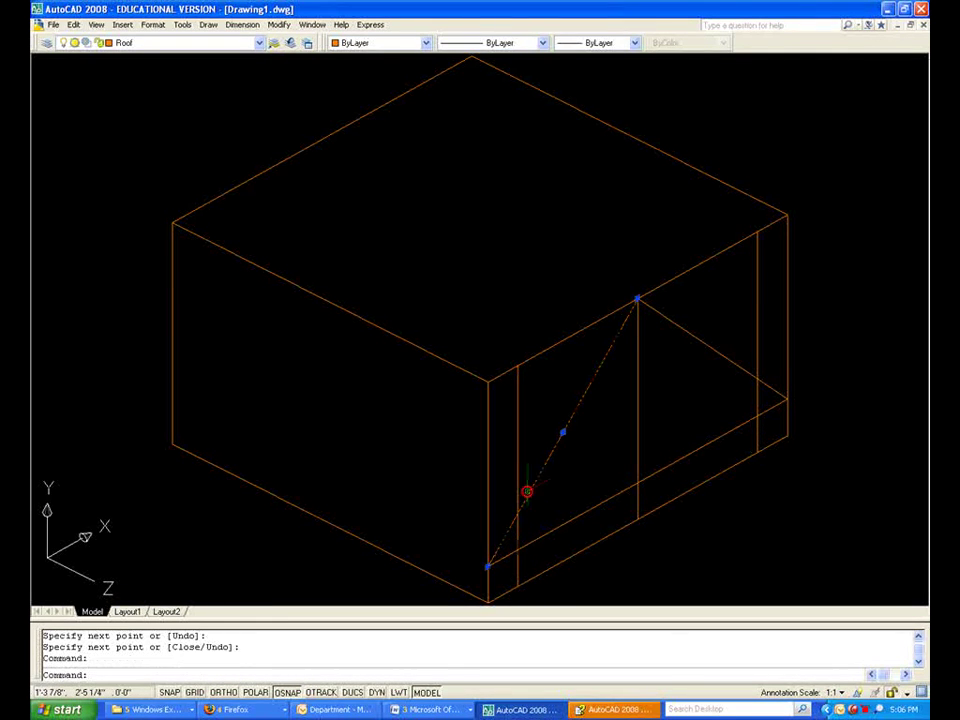
pyautogui.click(488, 566)
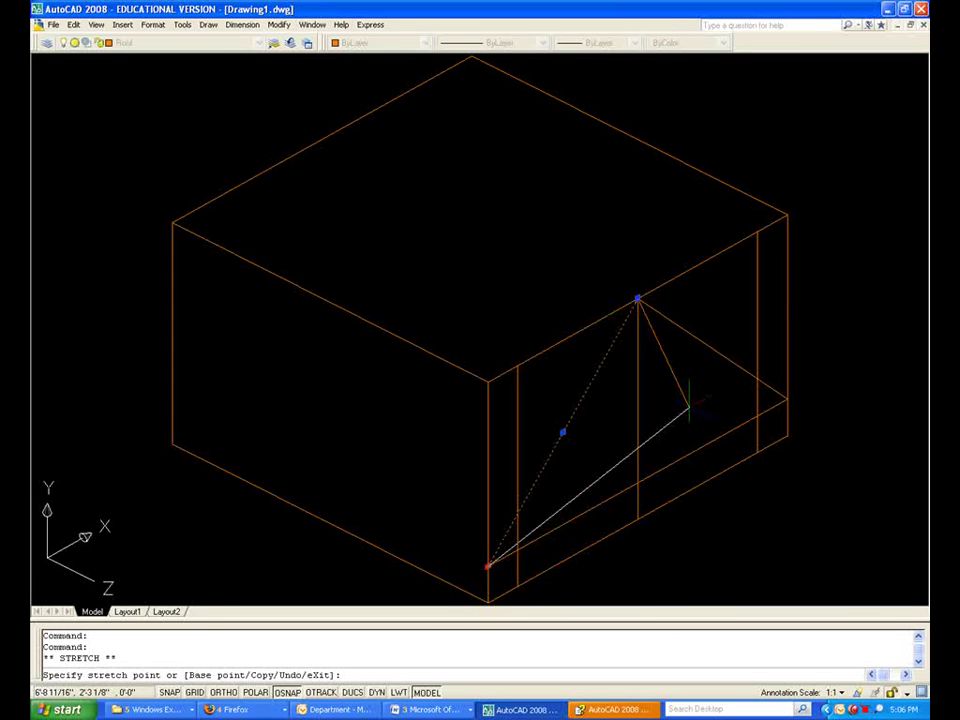
pyautogui.press('space')
pyautogui.press('space')
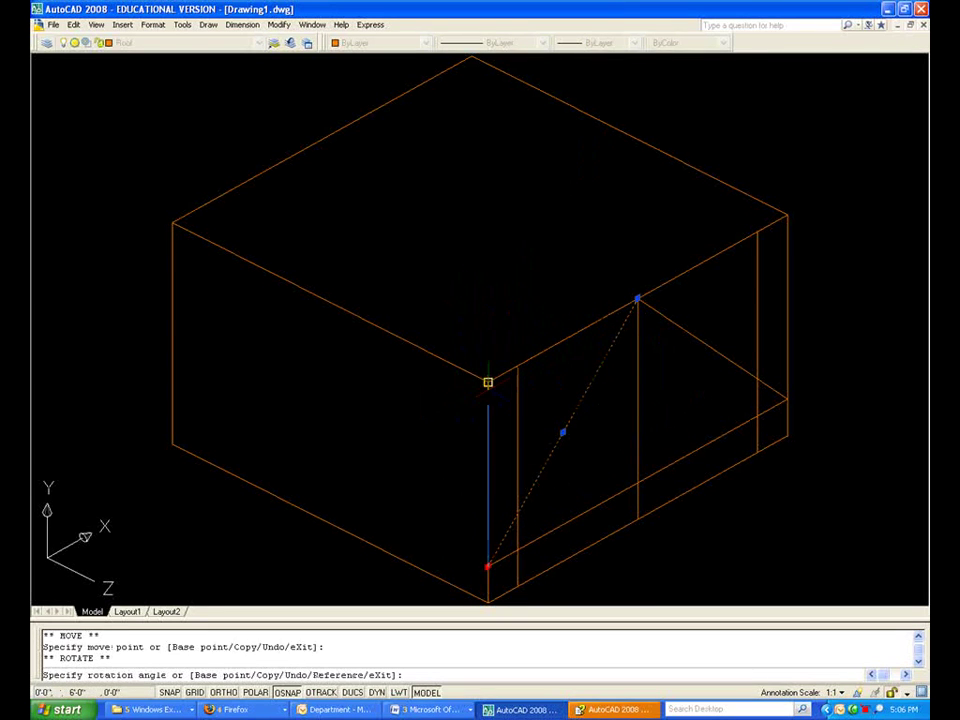
pyautogui.press('Escape')
pyautogui.press('Escape')
pyautogui.click(561, 439)
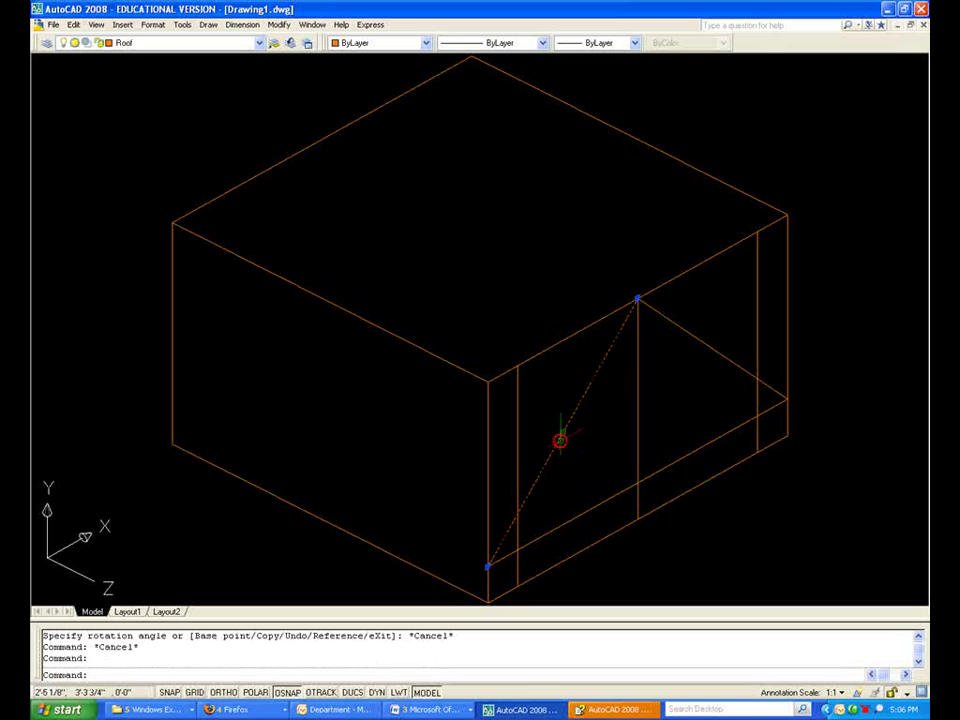
pyautogui.click(488, 565)
pyautogui.press('space')
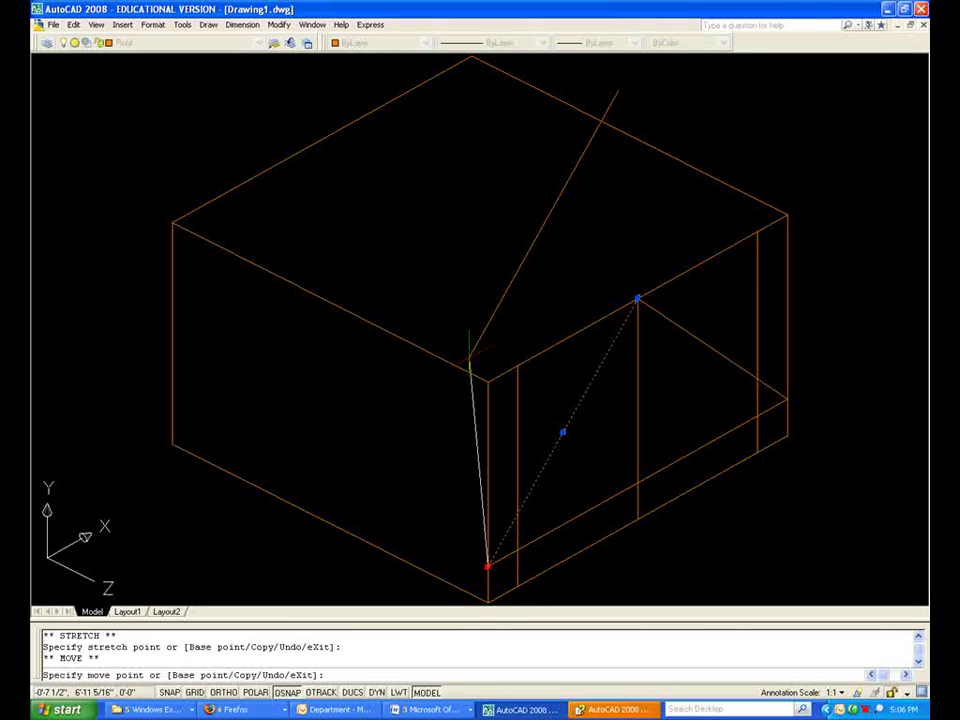
pyautogui.write('c')
pyautogui.press('Return')
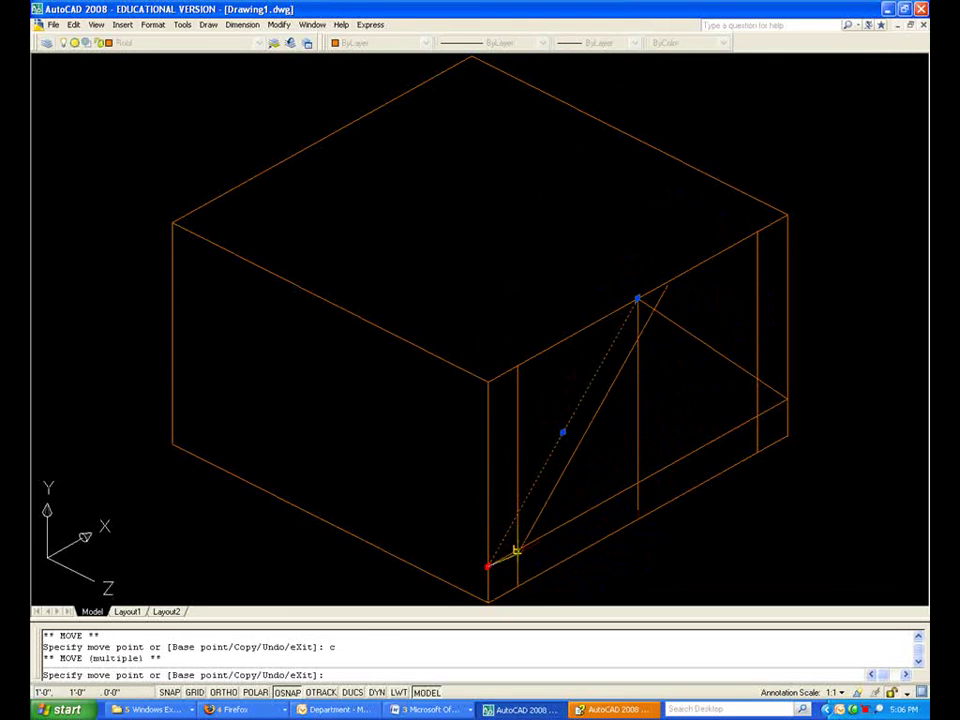
pyautogui.click(516, 550)
pyautogui.press('Escape')
pyautogui.press('Escape')
# Step: Grip-copy the right sloping line to the inner right corner as a parallel copy
pyautogui.click(720, 355)
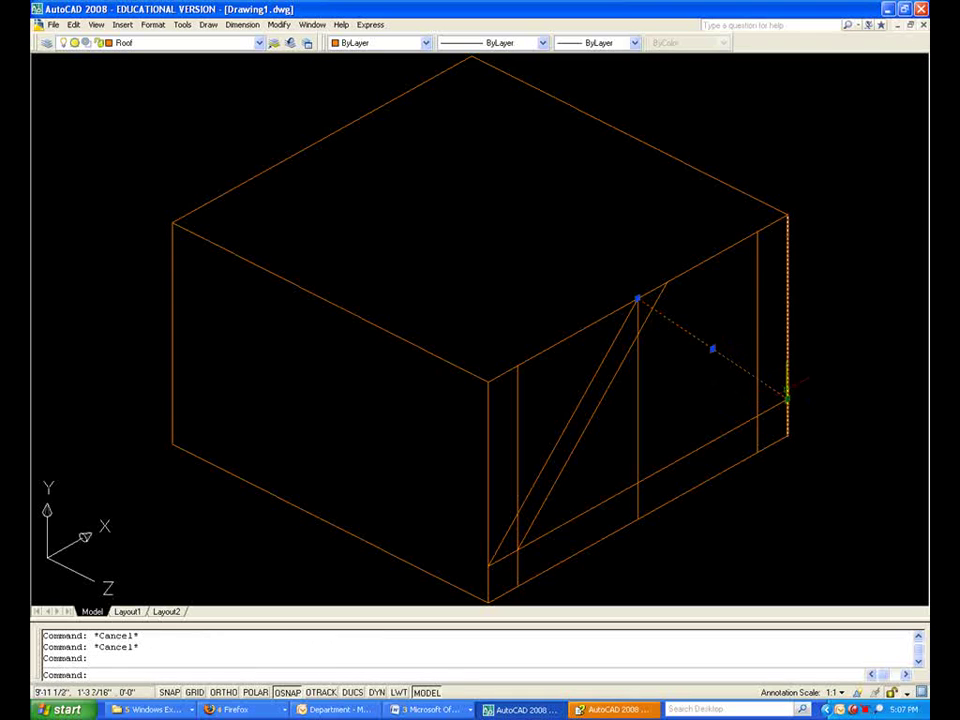
pyautogui.click(786, 398)
pyautogui.press('space')
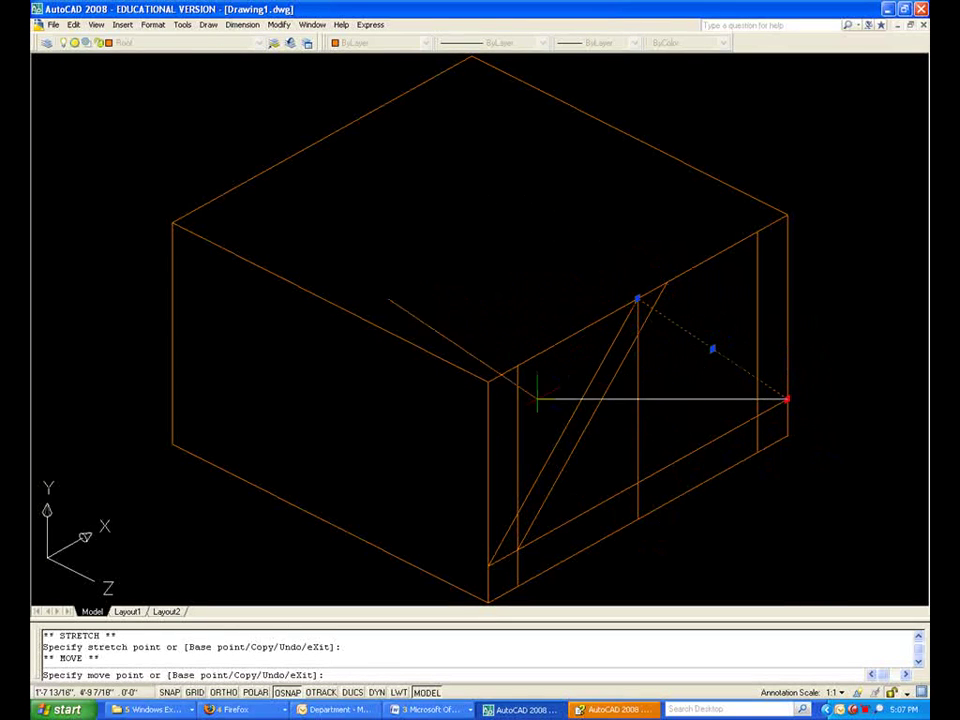
pyautogui.press('space')
pyautogui.press('space')
pyautogui.press('space')
pyautogui.press('space')
pyautogui.press('space')
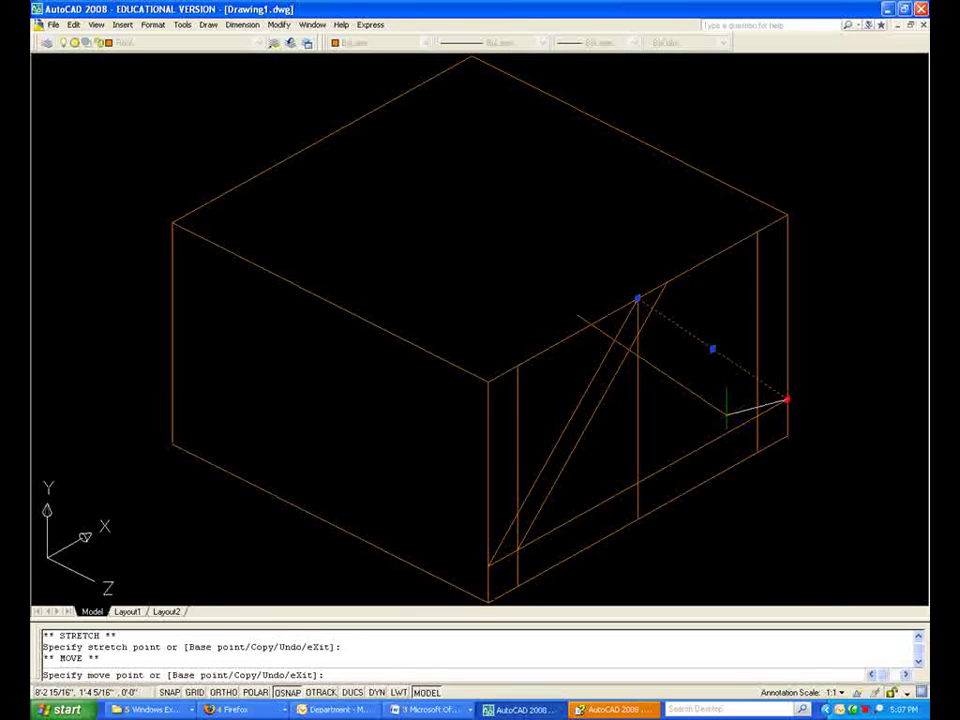
pyautogui.write('c')
pyautogui.press('Return')
pyautogui.click(756, 413)
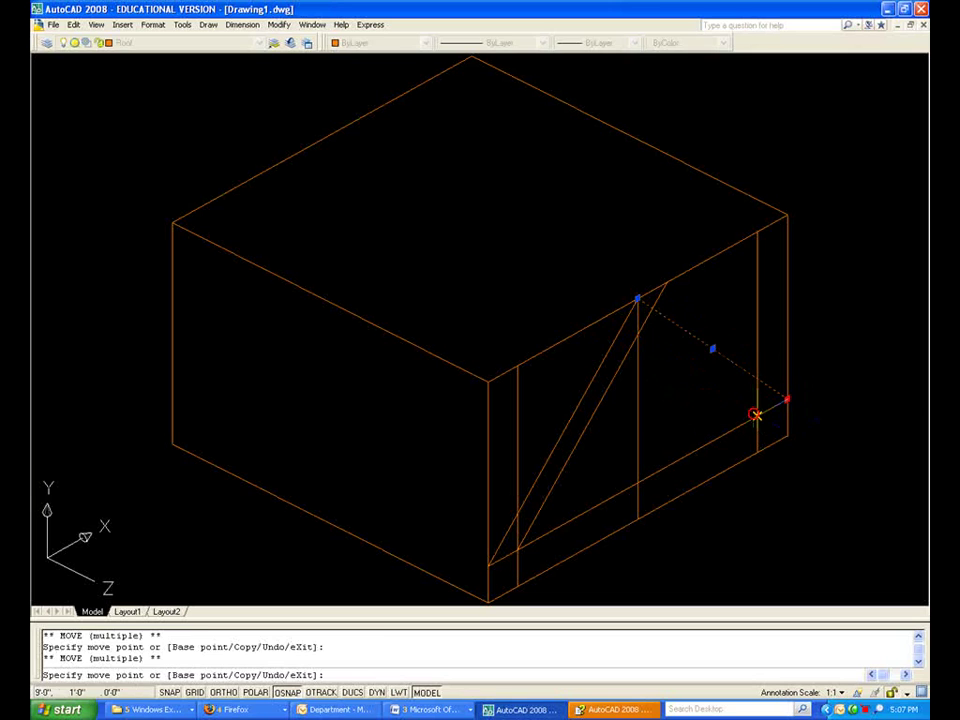
pyautogui.press('Escape')
pyautogui.press('Escape')
pyautogui.press('Escape')
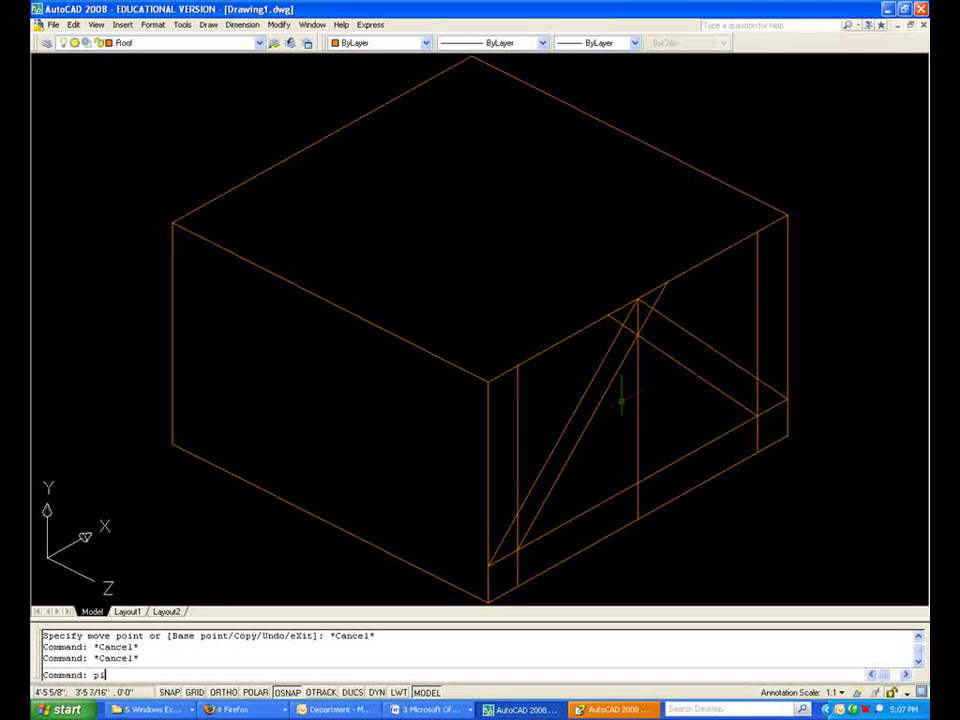
# Step: Draw a closed polyline tracing the roof profile along both thickened gable slopes
pyautogui.press('Return')
pyautogui.click(787, 436)
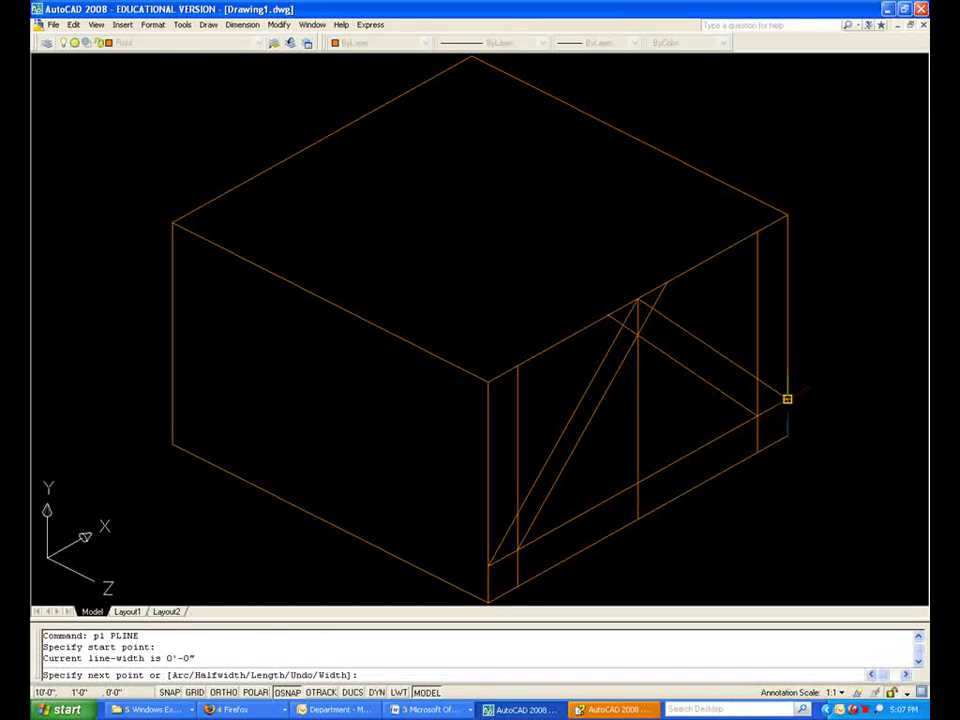
pyautogui.click(786, 399)
pyautogui.click(636, 298)
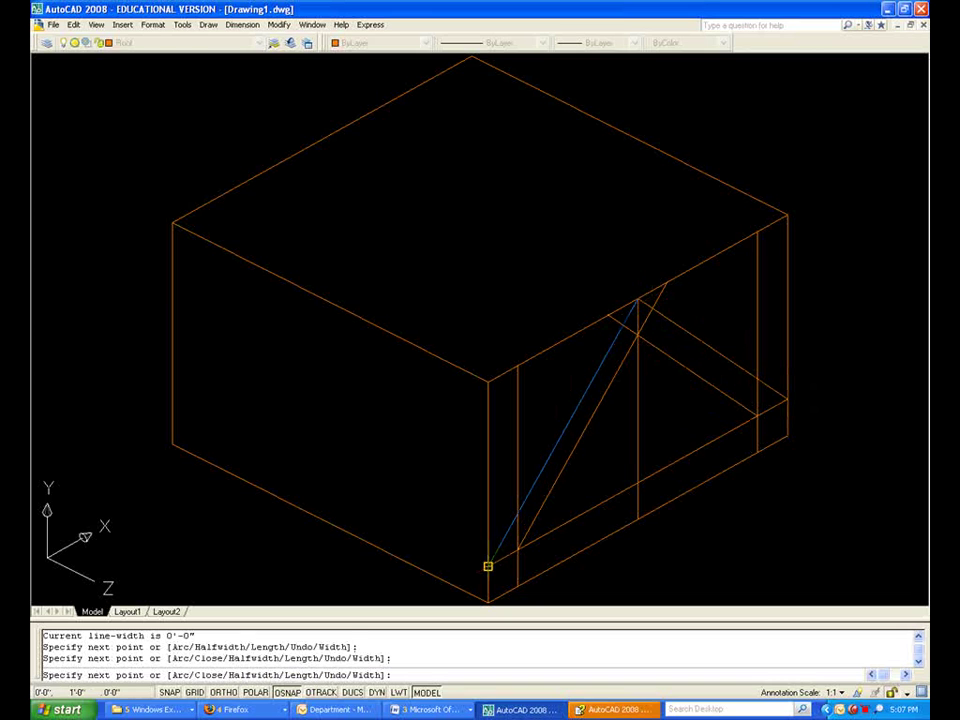
pyautogui.click(489, 566)
pyautogui.click(488, 600)
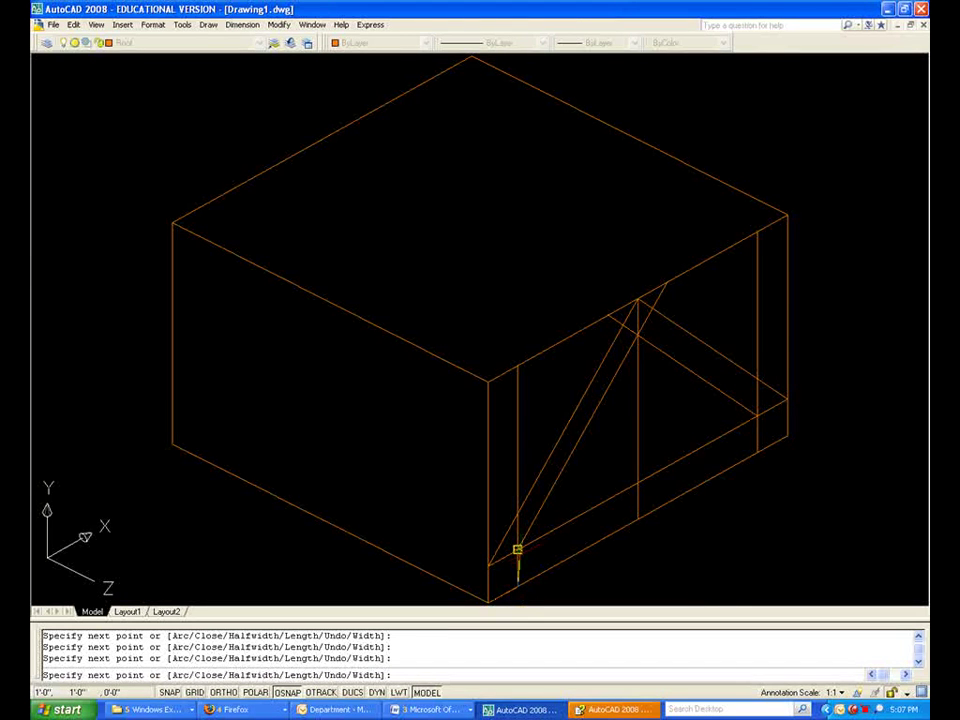
pyautogui.click(757, 423)
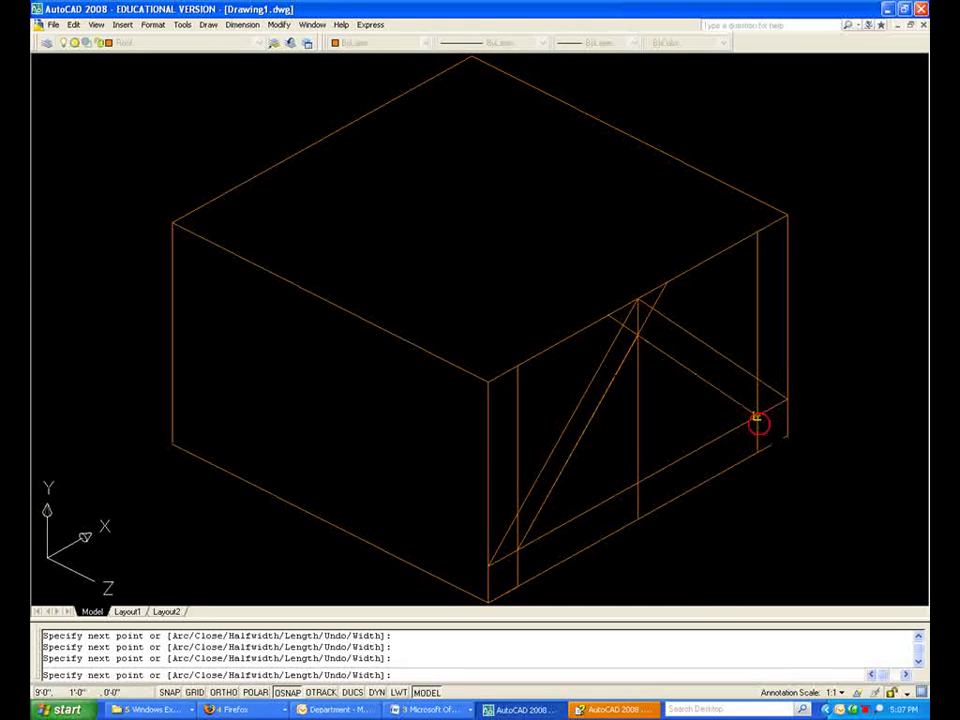
pyautogui.write('c')
pyautogui.press('Return')
pyautogui.click(774, 445)
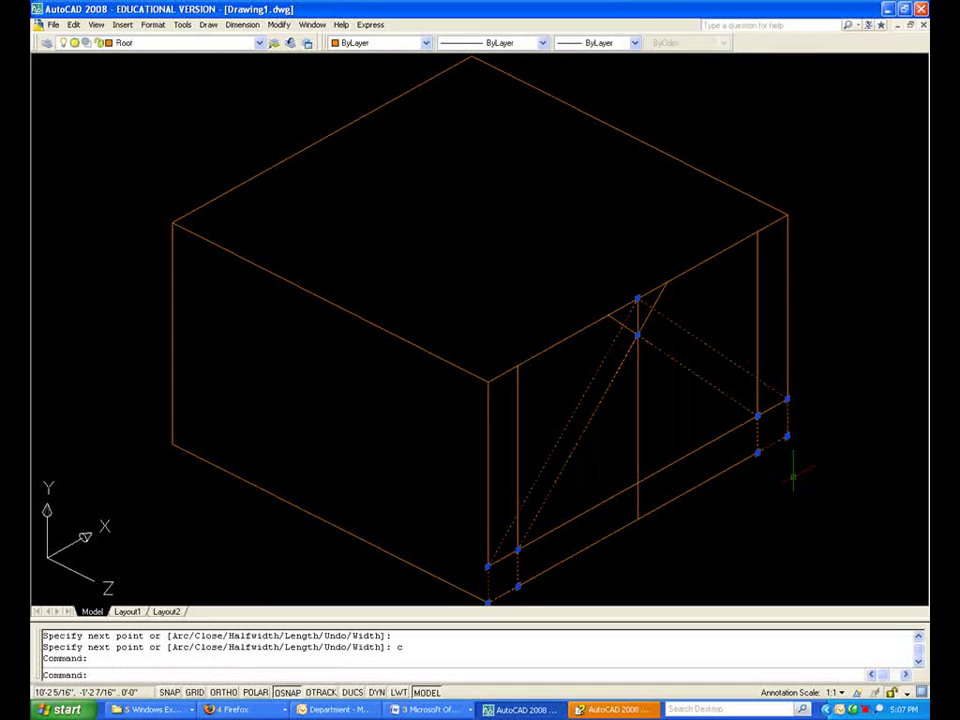
pyautogui.press('Escape')
pyautogui.press('Escape')
# Step: Draw a closed polyline outlining the triangular gable wall beneath the inner roof slopes
pyautogui.write('pl')
pyautogui.press('Return')
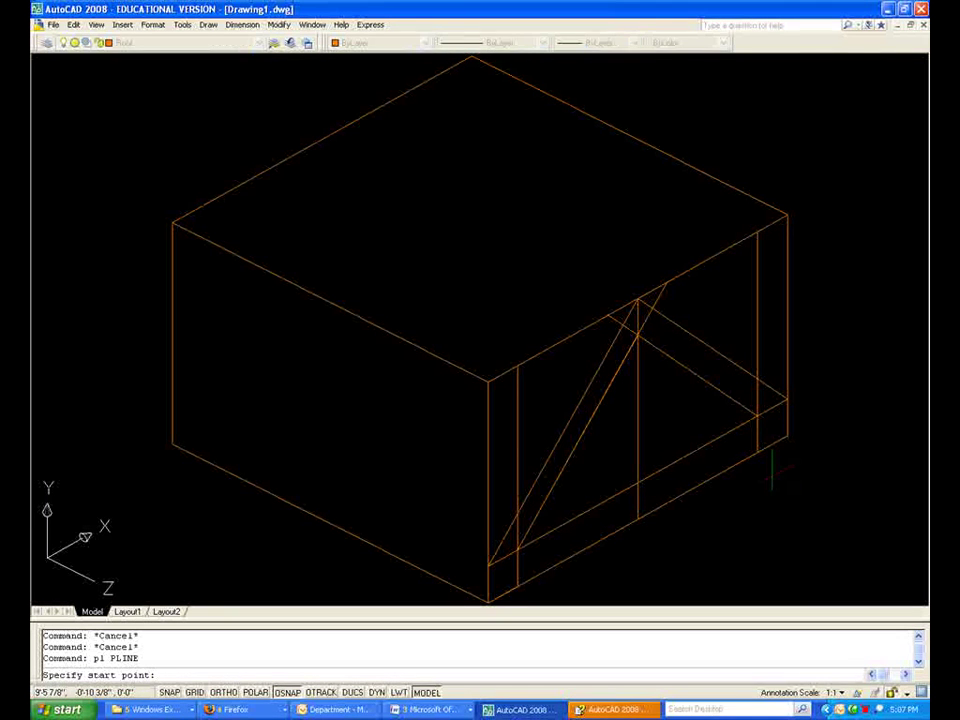
pyautogui.click(757, 424)
pyautogui.click(636, 336)
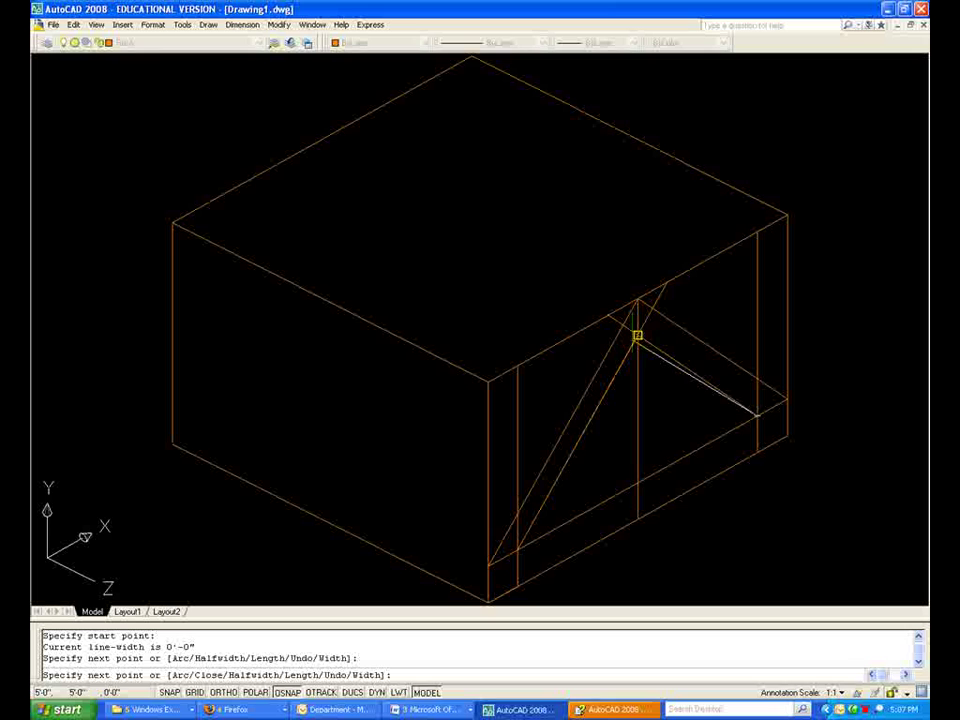
pyautogui.click(560, 463)
pyautogui.click(518, 585)
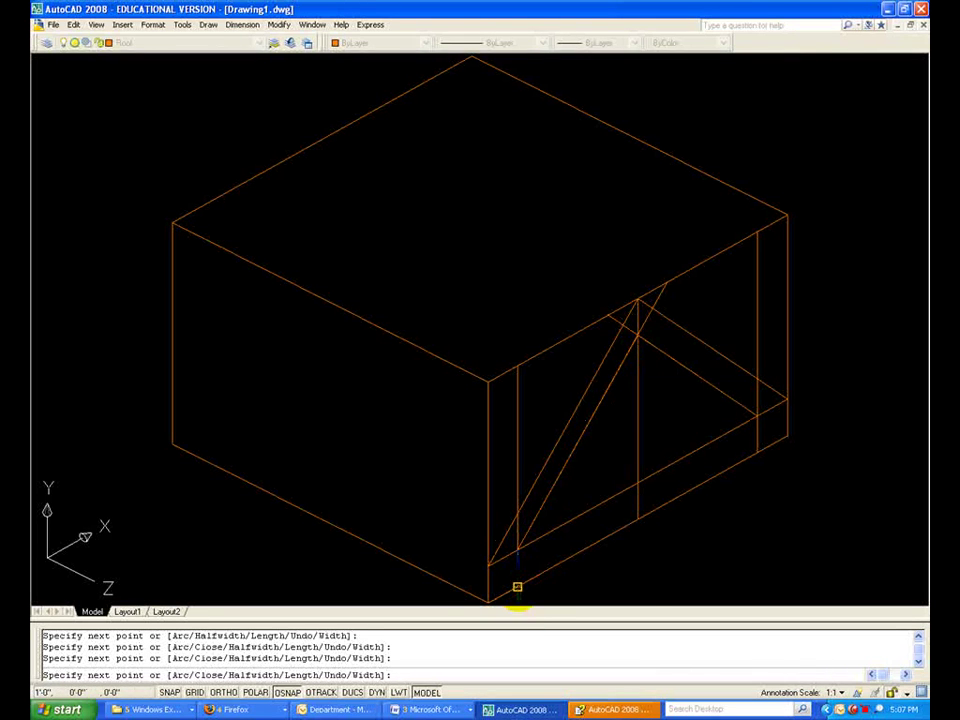
pyautogui.write('cx')
pyautogui.press('Return')
pyautogui.write('c')
pyautogui.press('Return')
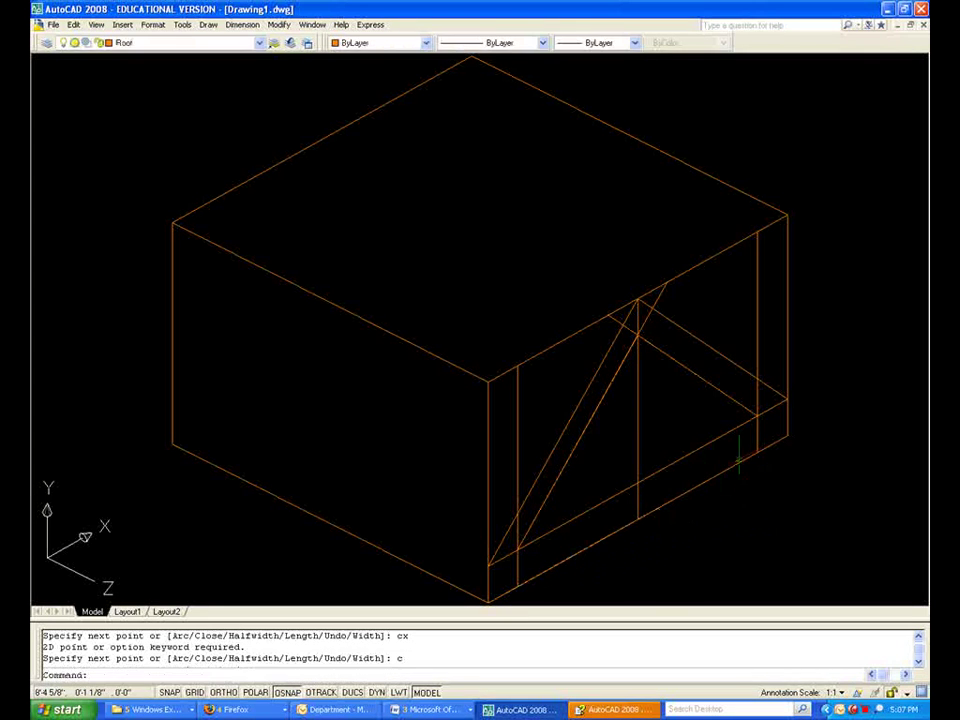
pyautogui.click(750, 456)
pyautogui.press('Escape')
pyautogui.press('Escape')
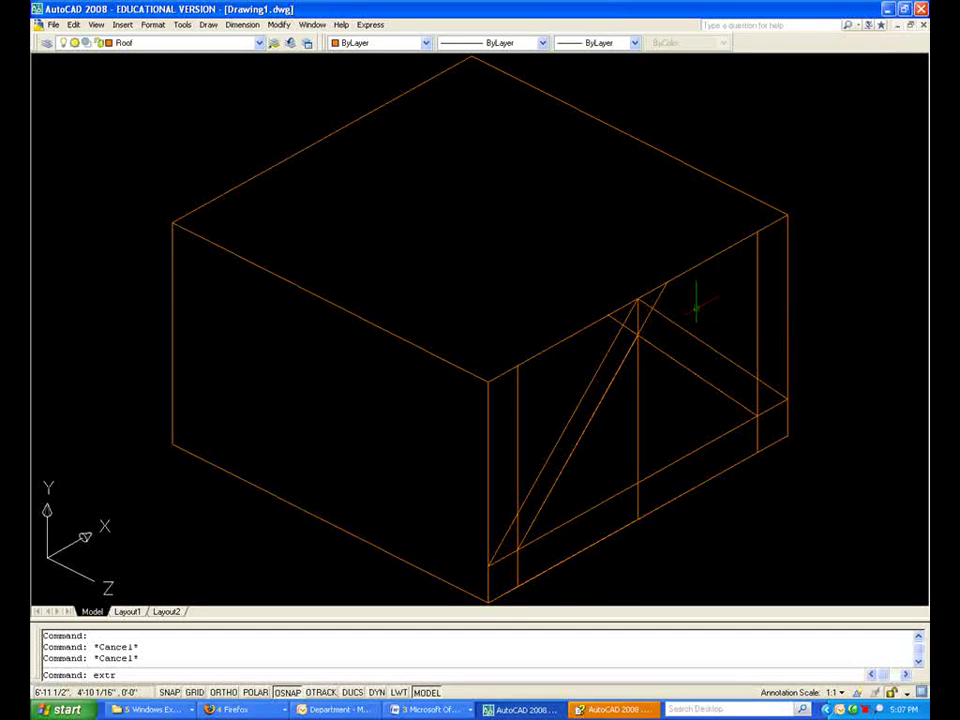
# Step: Extrude the roof profile and the gable outline together to a height of -10'
pyautogui.write('extrude')
pyautogui.press('Return')
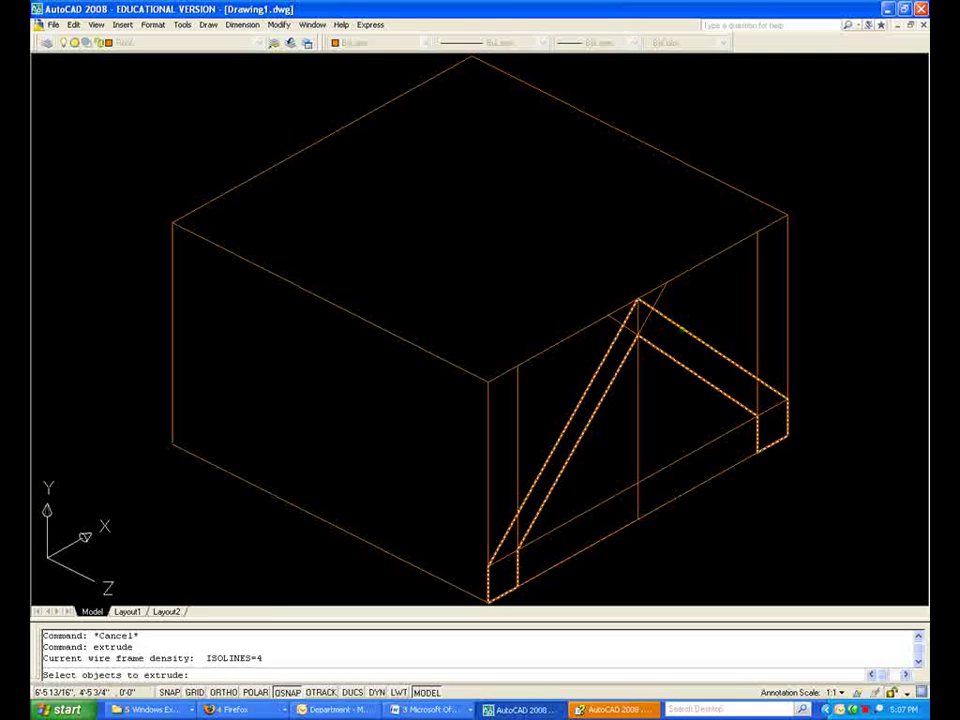
pyautogui.click(703, 418)
pyautogui.click(700, 485)
pyautogui.press('Return')
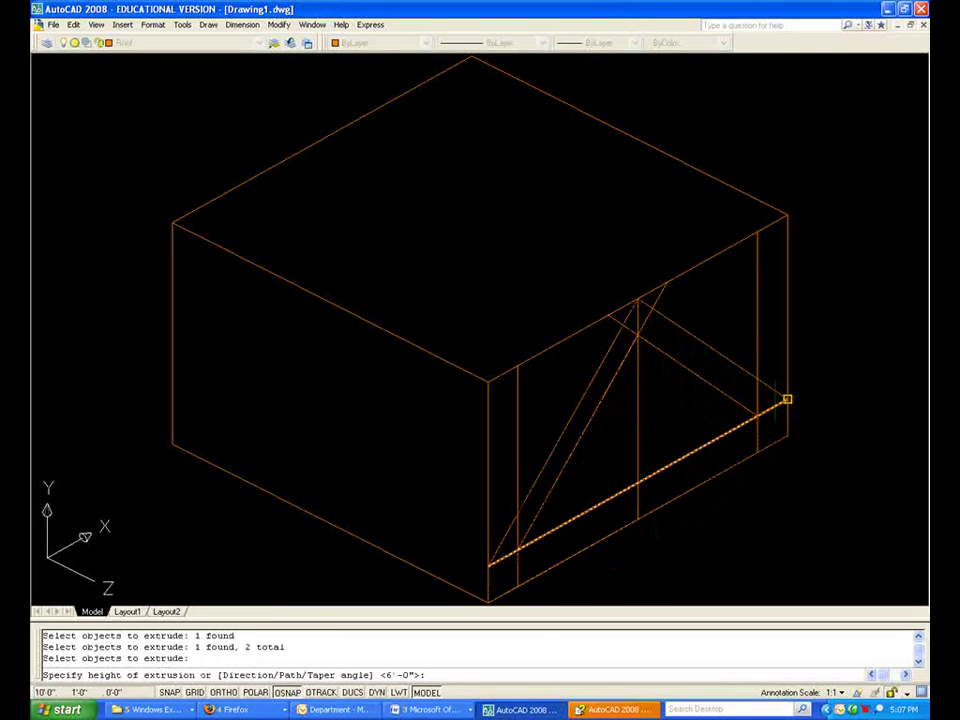
pyautogui.click(786, 399)
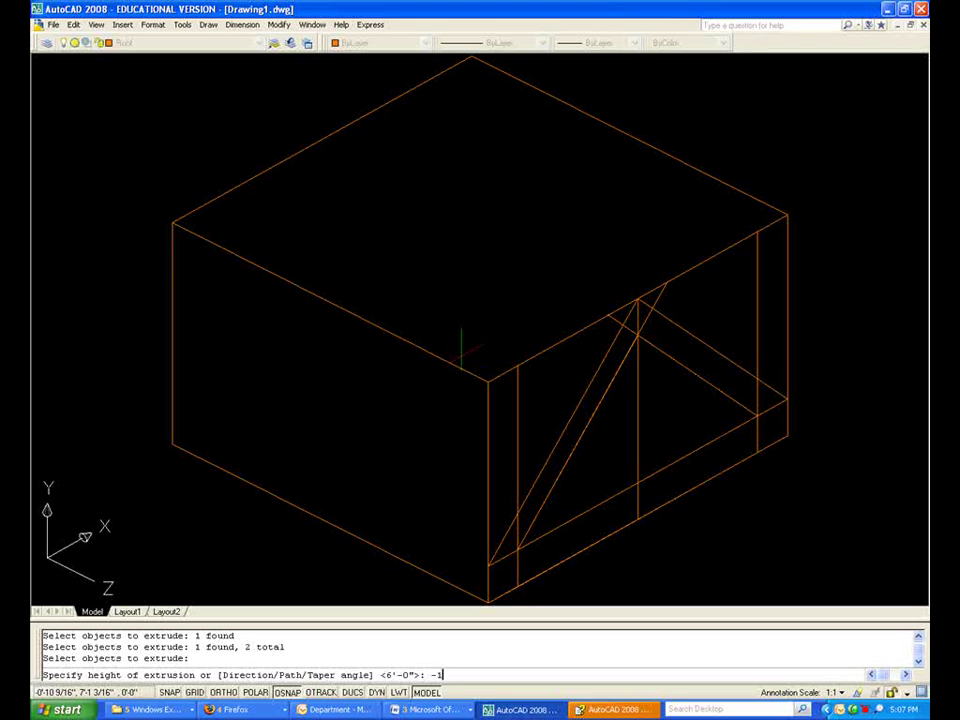
pyautogui.press('Return')
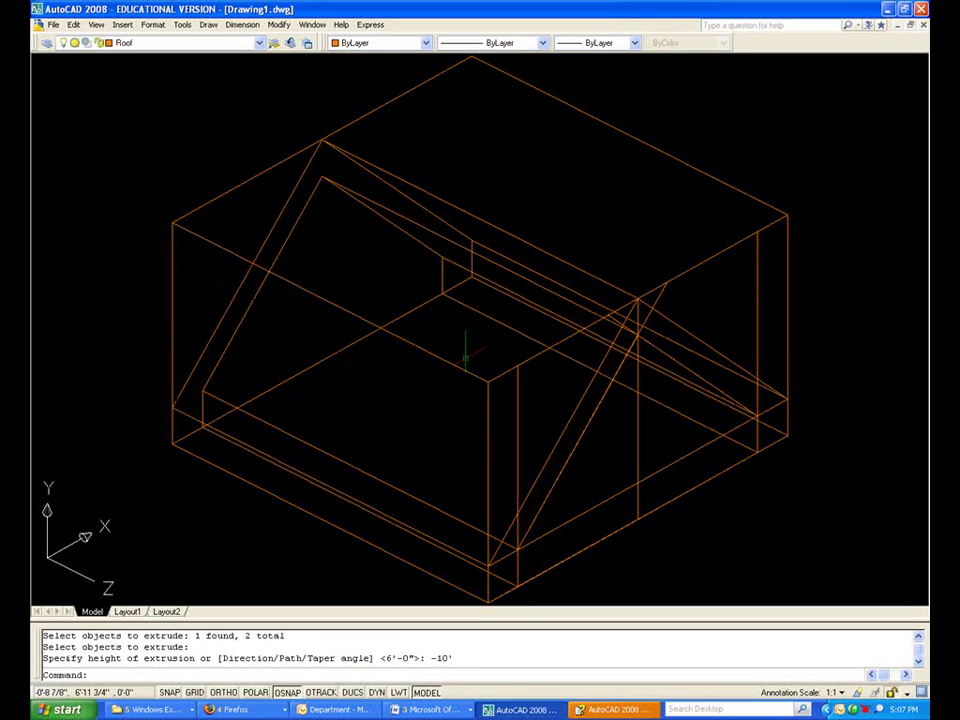
# Step: Select each new extruded roof solid to inspect it, then clear the selection
pyautogui.click(443, 404)
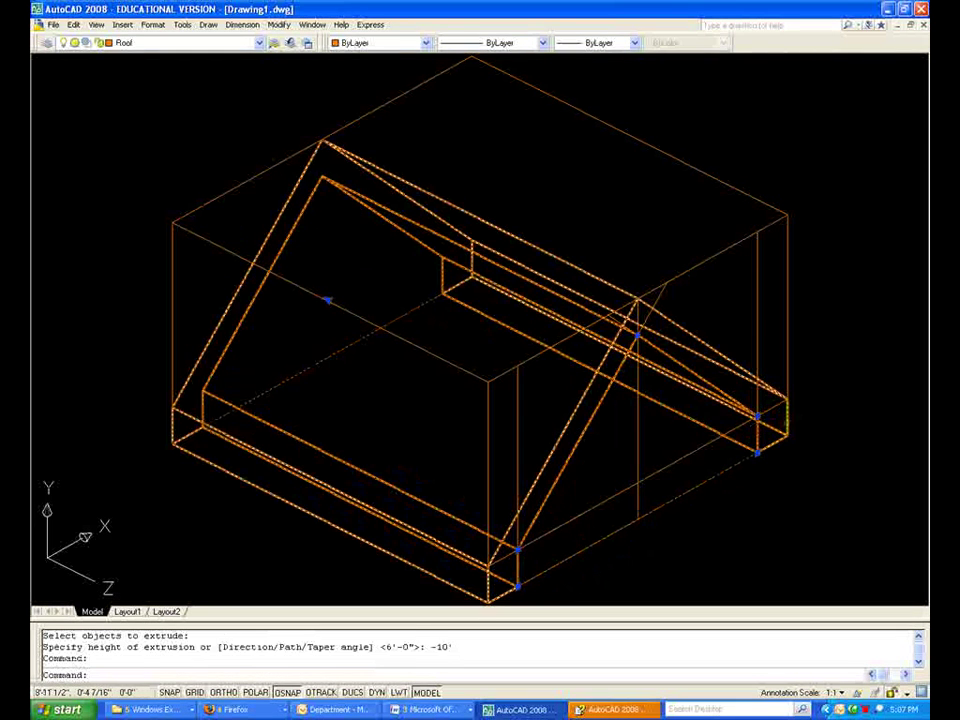
pyautogui.press('Escape')
pyautogui.click(767, 445)
pyautogui.press('Escape')
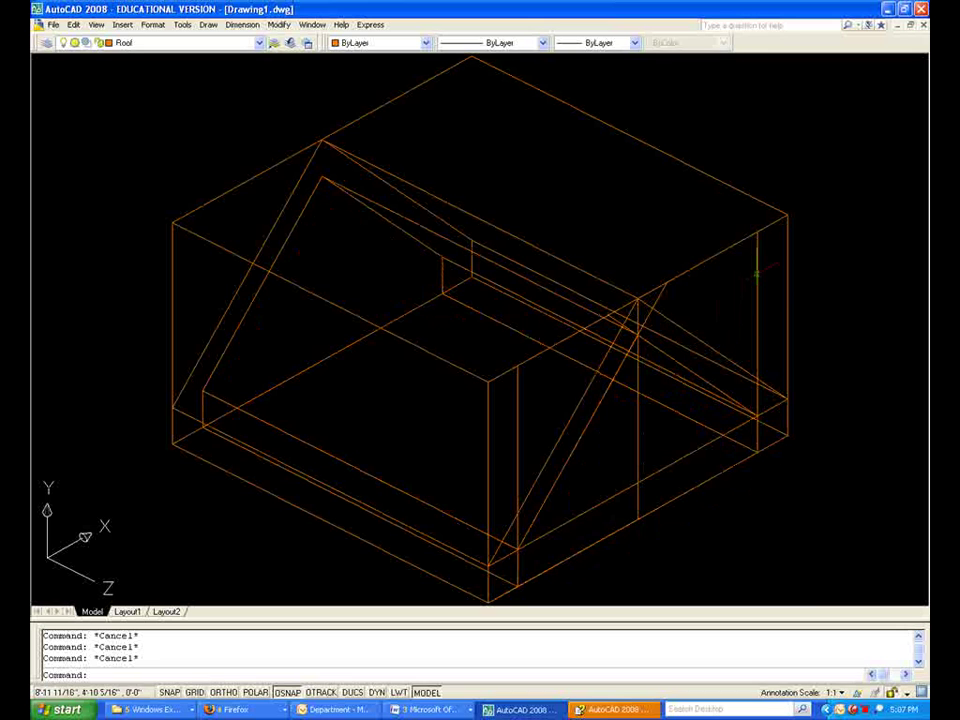
# Step: Draw a line between the box's opposite top corners and reset the UCS to World
pyautogui.write('l')
pyautogui.press('Return')
pyautogui.click(782, 217)
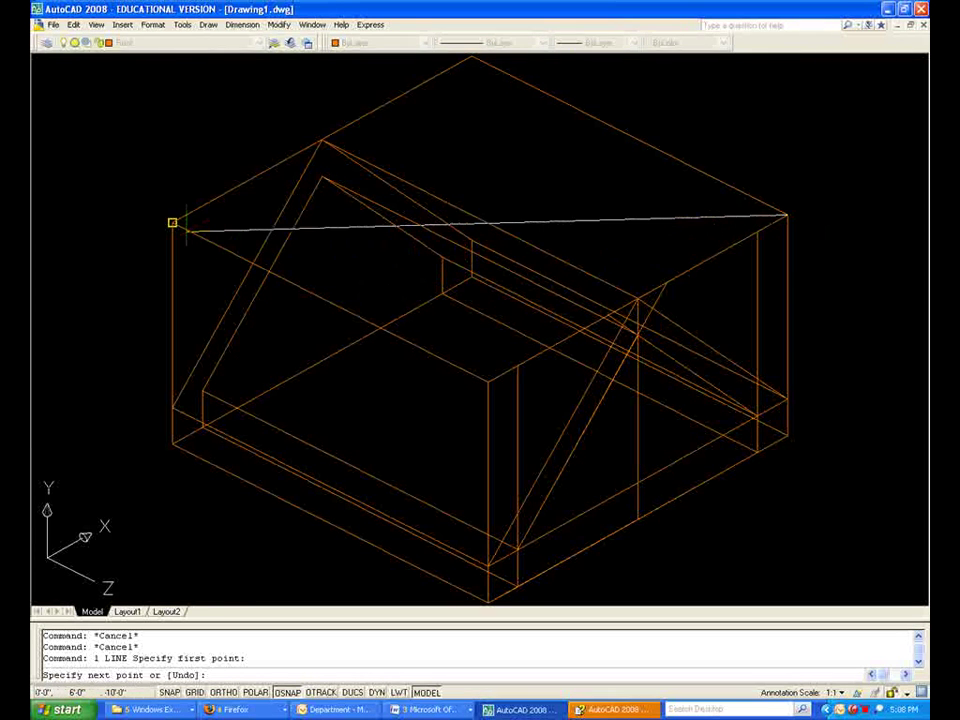
pyautogui.click(173, 222)
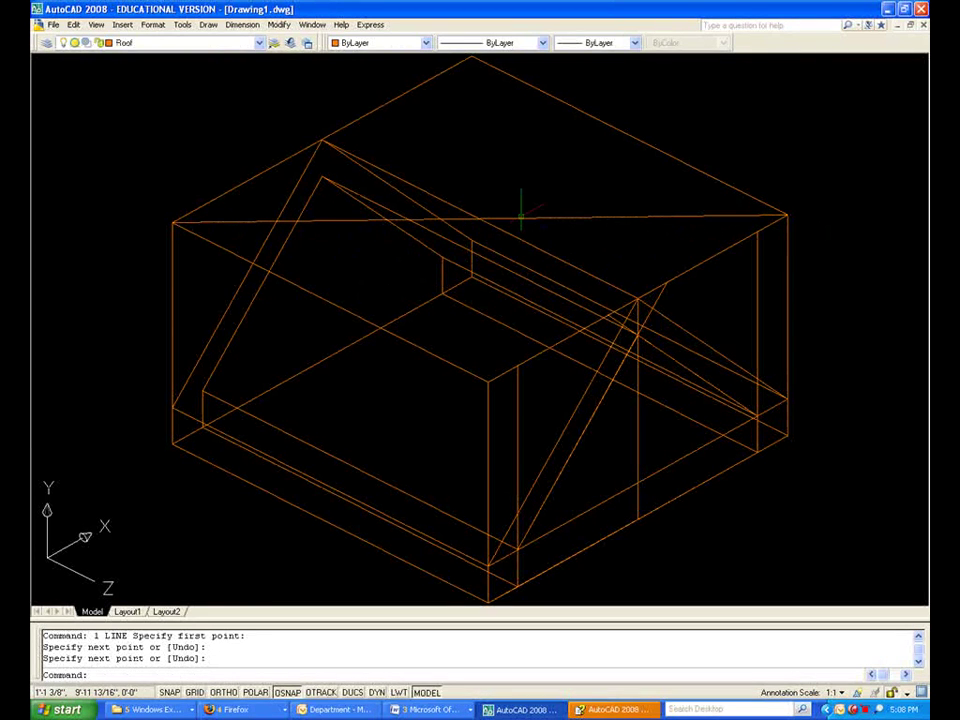
pyautogui.write('ucs')
pyautogui.press('Return')
pyautogui.press('Return')
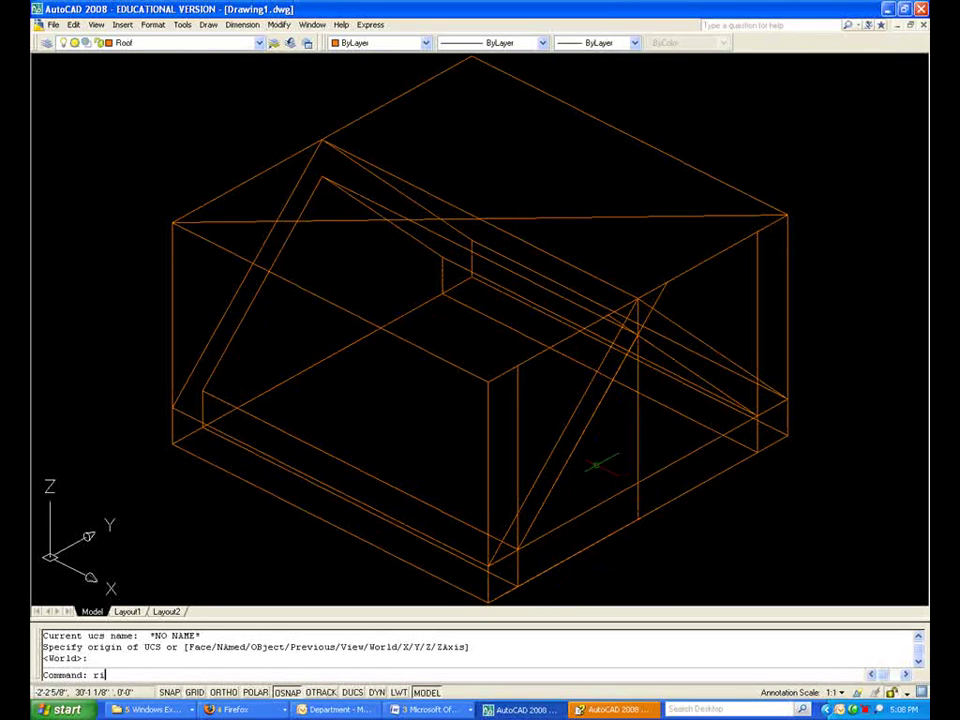
# Step: Rotate the inner roof solid 90° about a point on the top diagonal
pyautogui.write('ri')
pyautogui.press('Escape')
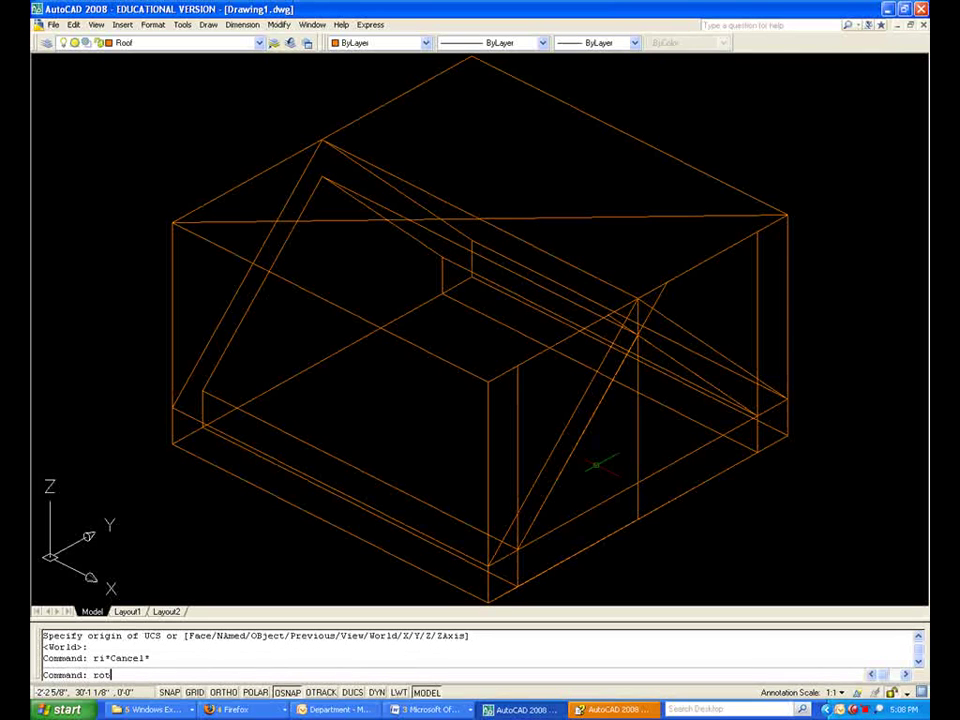
pyautogui.write('rotate')
pyautogui.press('Return')
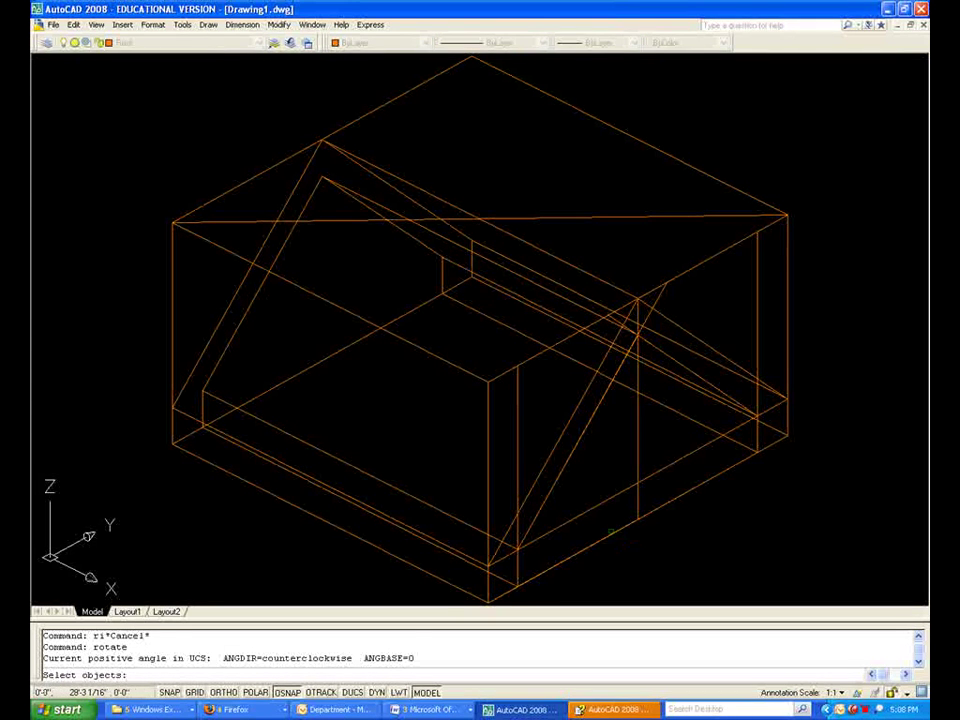
pyautogui.click(558, 288)
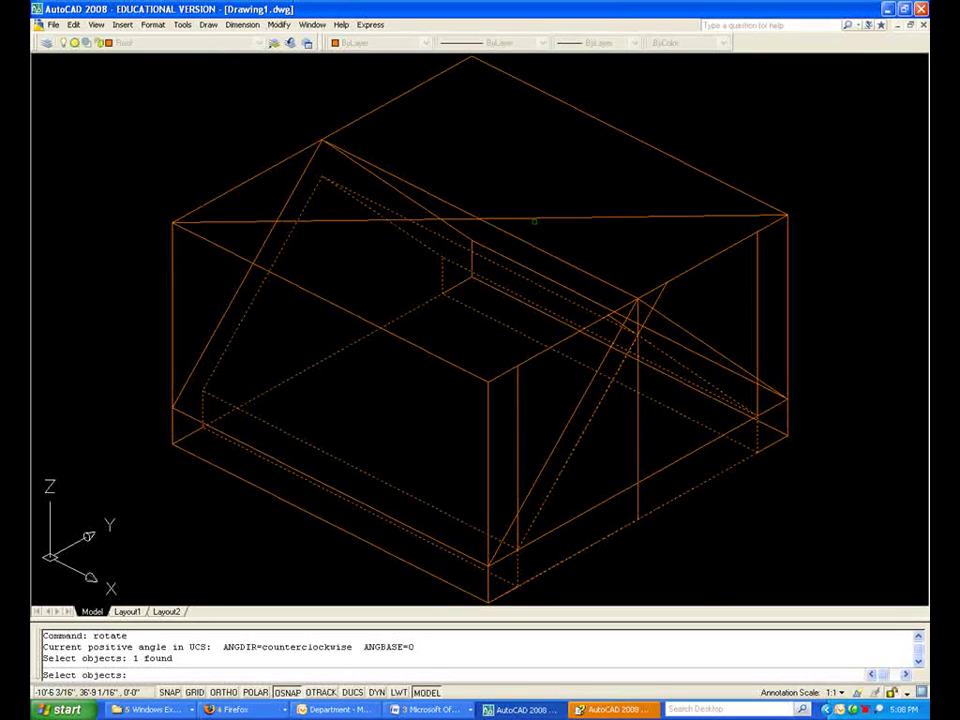
pyautogui.press('Return')
pyautogui.click(481, 218)
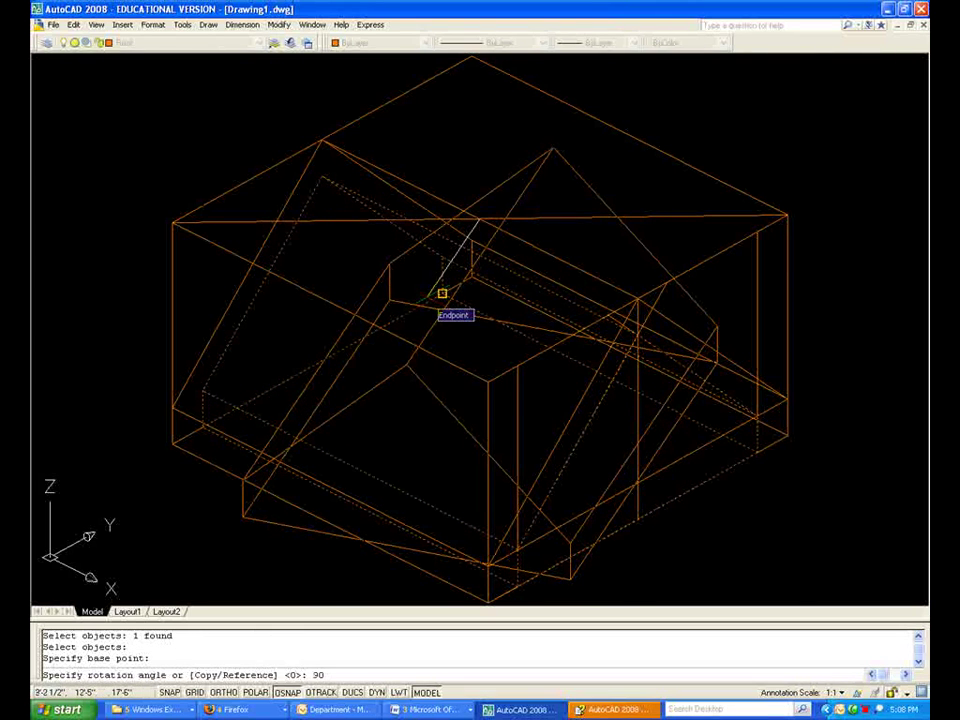
pyautogui.press('Return')
pyautogui.press('Escape')
pyautogui.press('Escape')
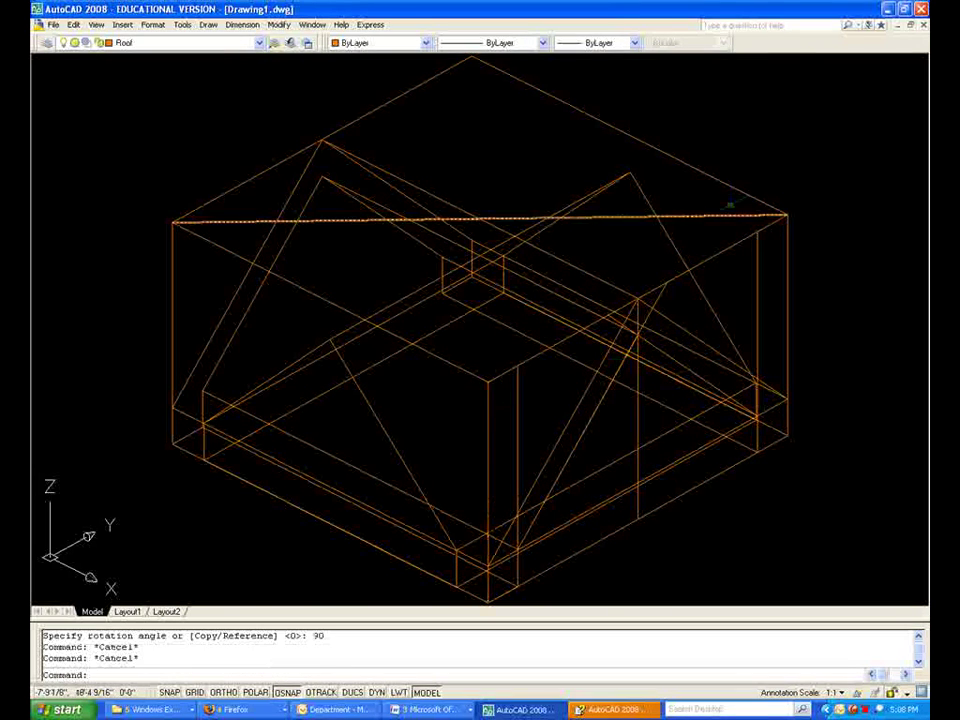
# Step: Erase the old building box and the leftover wall lines near its top corner
pyautogui.click(735, 219)
pyautogui.write('e')
pyautogui.press('Return')
pyautogui.click(736, 220)
pyautogui.click(803, 268)
pyautogui.write('e')
pyautogui.press('Return')
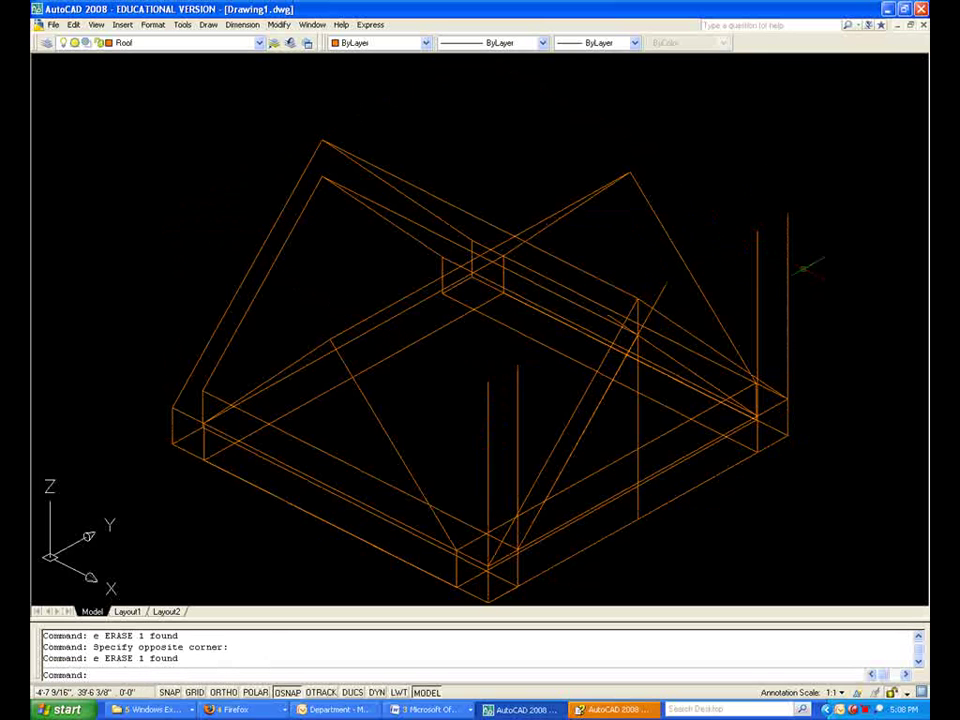
# Step: Erase more leftover lines with windows, including two vertical wall lines
pyautogui.click(825, 276)
pyautogui.click(744, 208)
pyautogui.write('e')
pyautogui.press('Return')
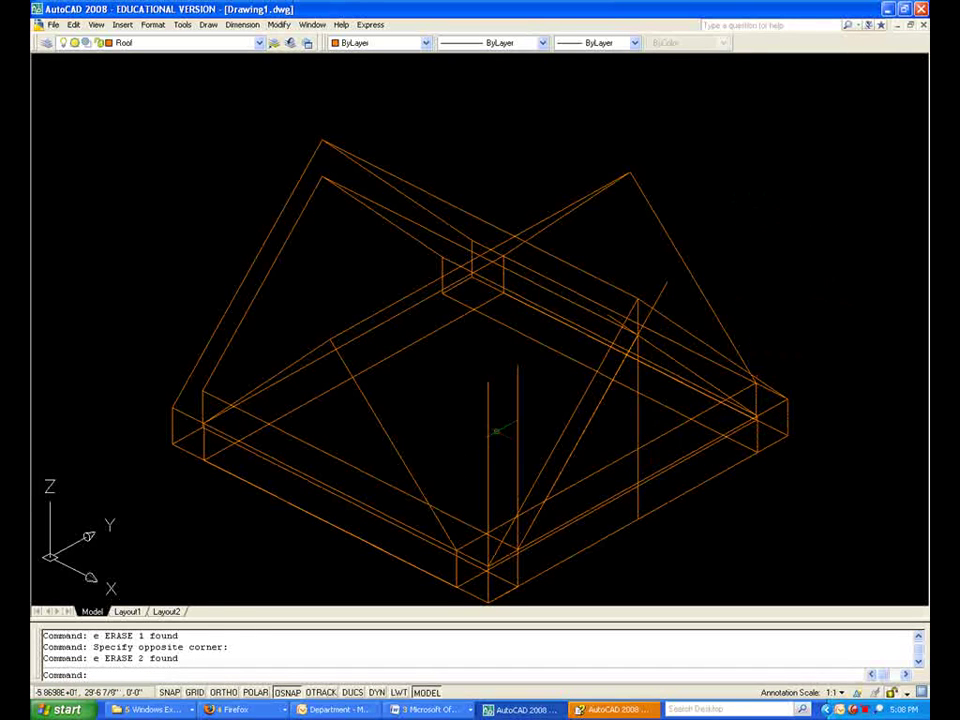
pyautogui.click(540, 400)
pyautogui.click(510, 420)
pyautogui.write('e')
pyautogui.press('Return')
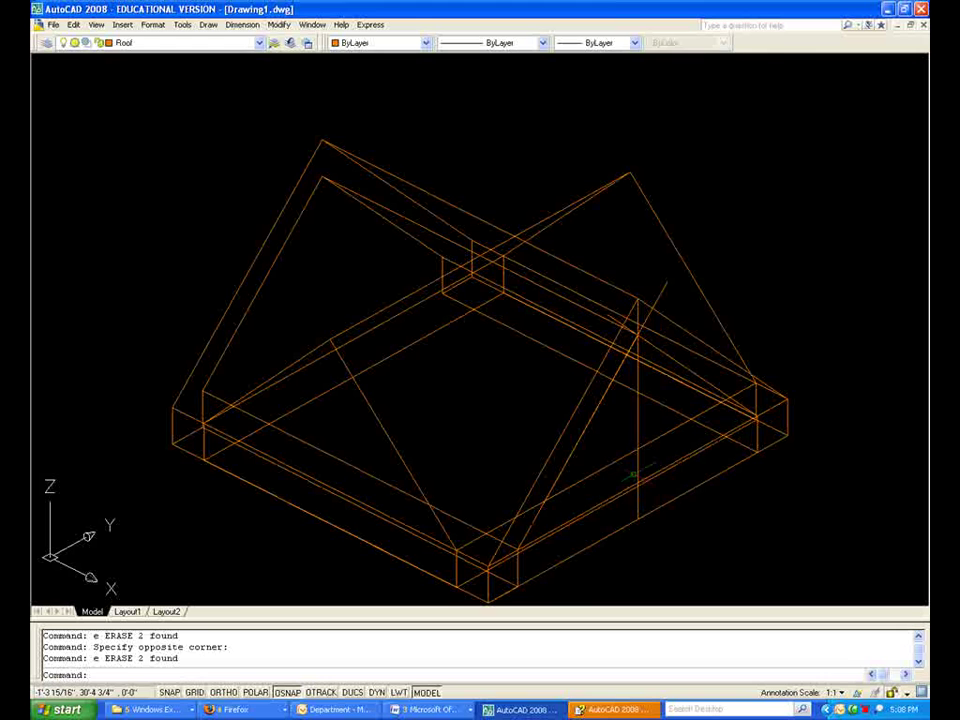
# Step: Erase the front wall's vertical line, the leftover bottom edge and the lower front edge line
pyautogui.click(638, 492)
pyautogui.write('e')
pyautogui.press('Return')
pyautogui.click(663, 548)
pyautogui.click(638, 492)
pyautogui.write('e')
pyautogui.press('Return')
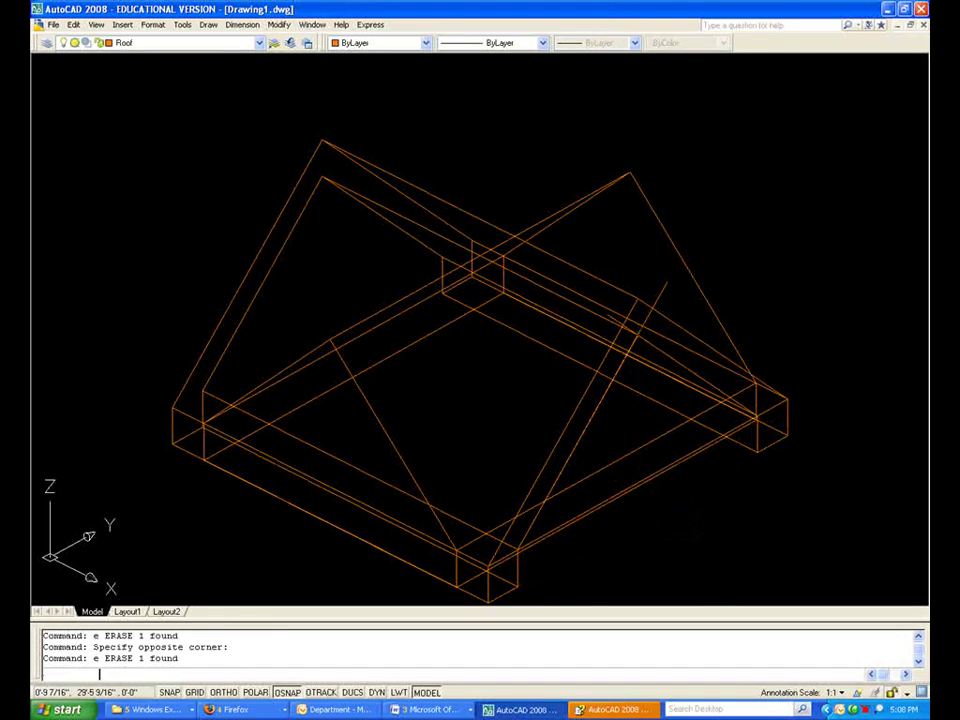
pyautogui.click(625, 507)
pyautogui.press('Escape')
pyautogui.press('Escape')
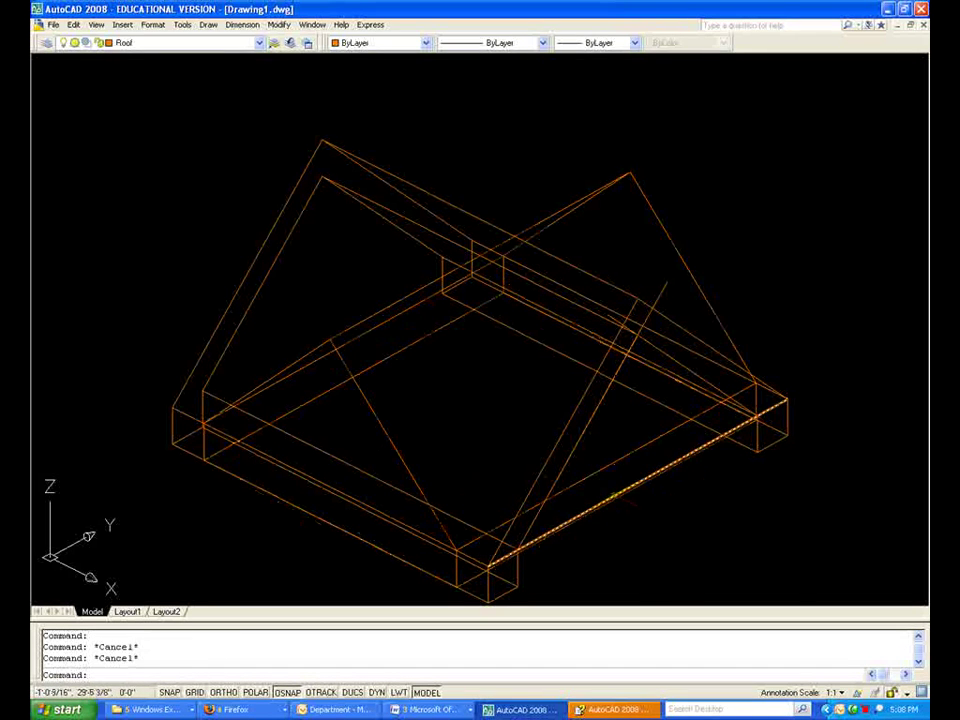
pyautogui.click(615, 496)
pyautogui.write('e')
pyautogui.press('Return')
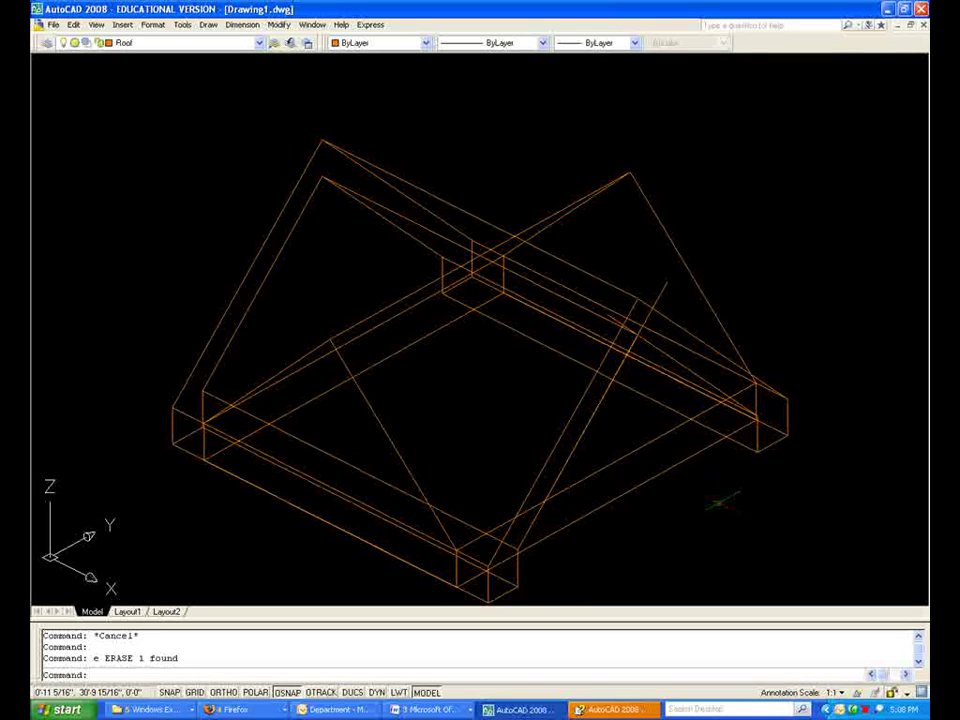
# Step: Erase the stray roof line and leftover roof edge, checking the result with HIDE
pyautogui.press('Escape')
pyautogui.press('Escape')
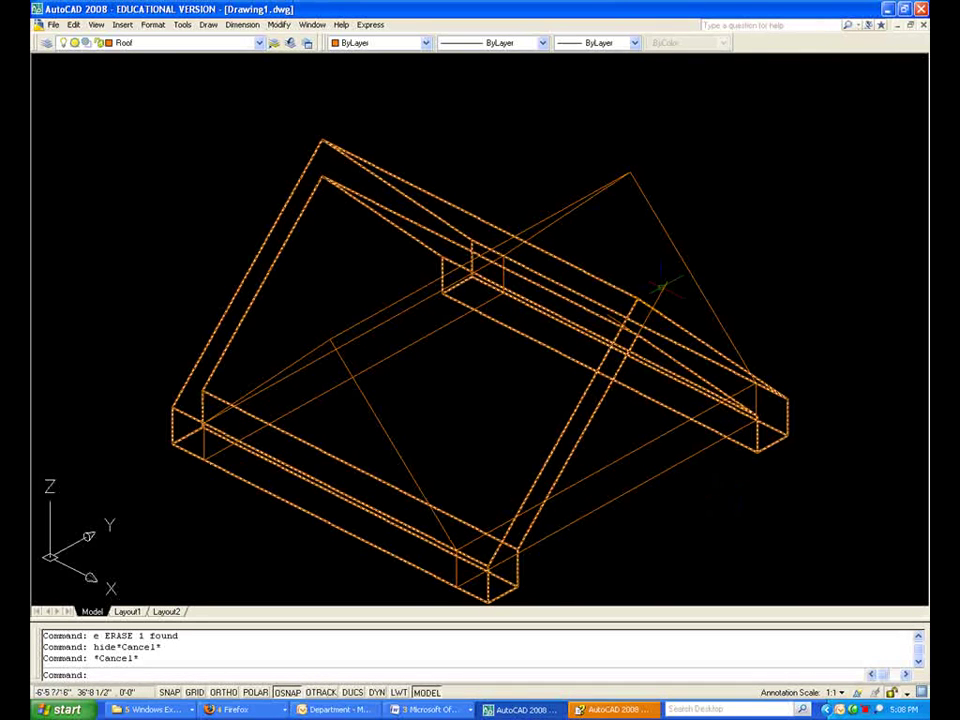
pyautogui.click(660, 287)
pyautogui.click(680, 390)
pyautogui.write('e')
pyautogui.press('Return')
pyautogui.write('hid')
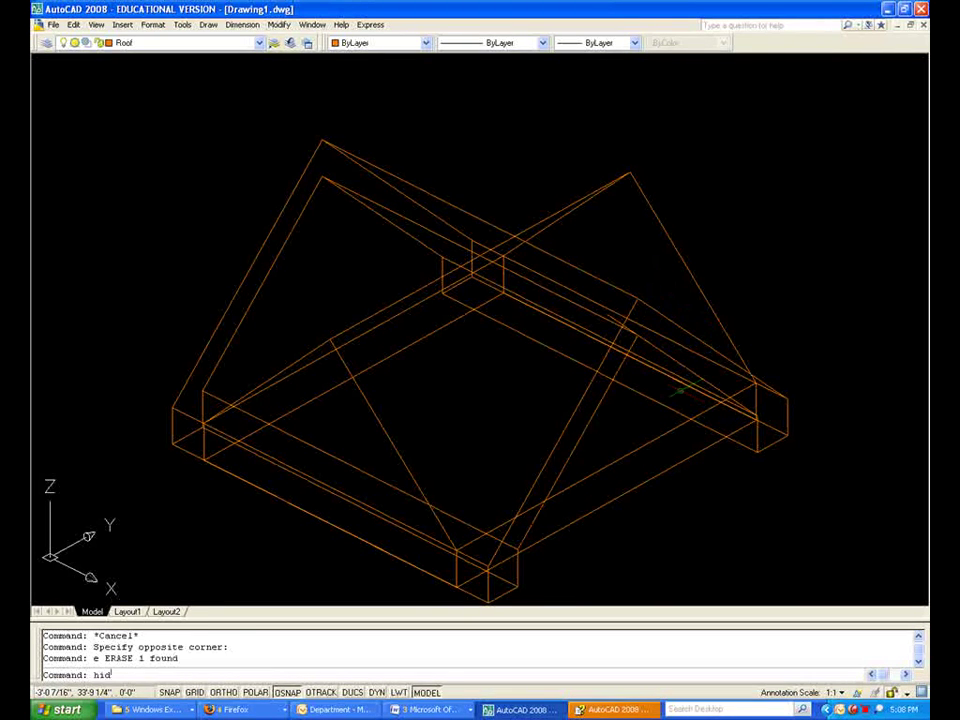
pyautogui.write('e')
pyautogui.press('Return')
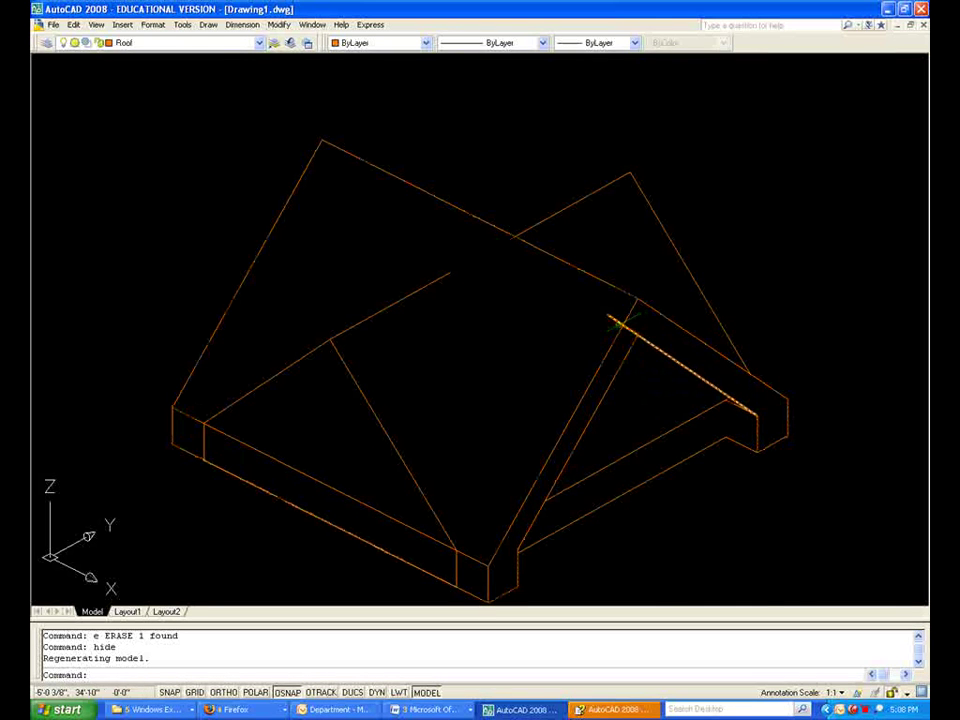
pyautogui.click(620, 322)
pyautogui.write('e')
pyautogui.press('Return')
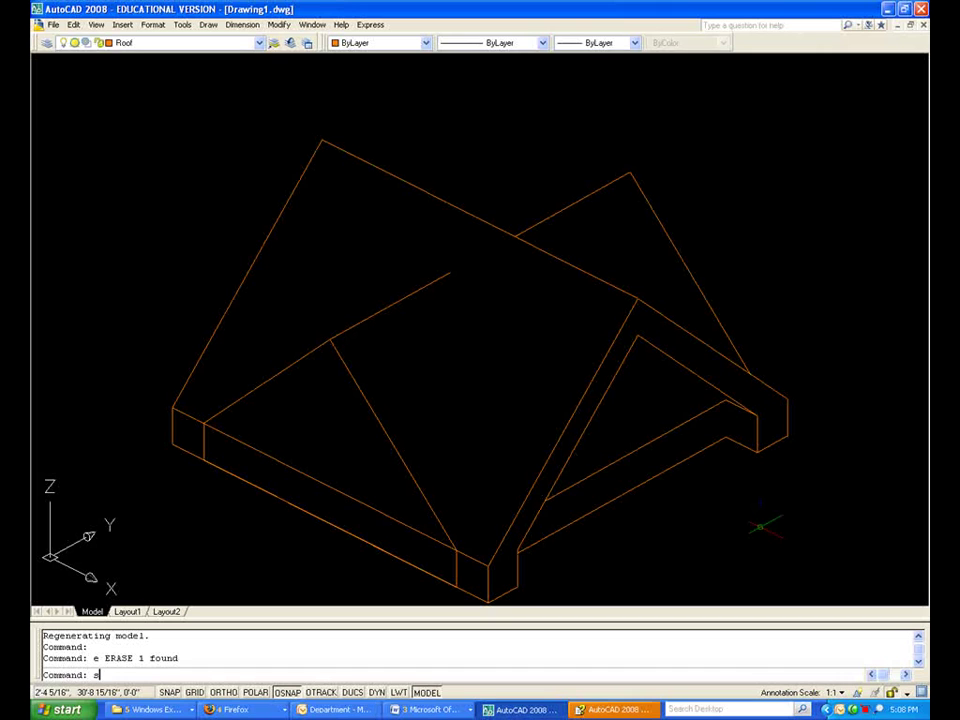
# Step: Subtract the overlapping solid from the roof solid, then redraw with HIDE
pyautogui.write('subtract')
pyautogui.press('Return')
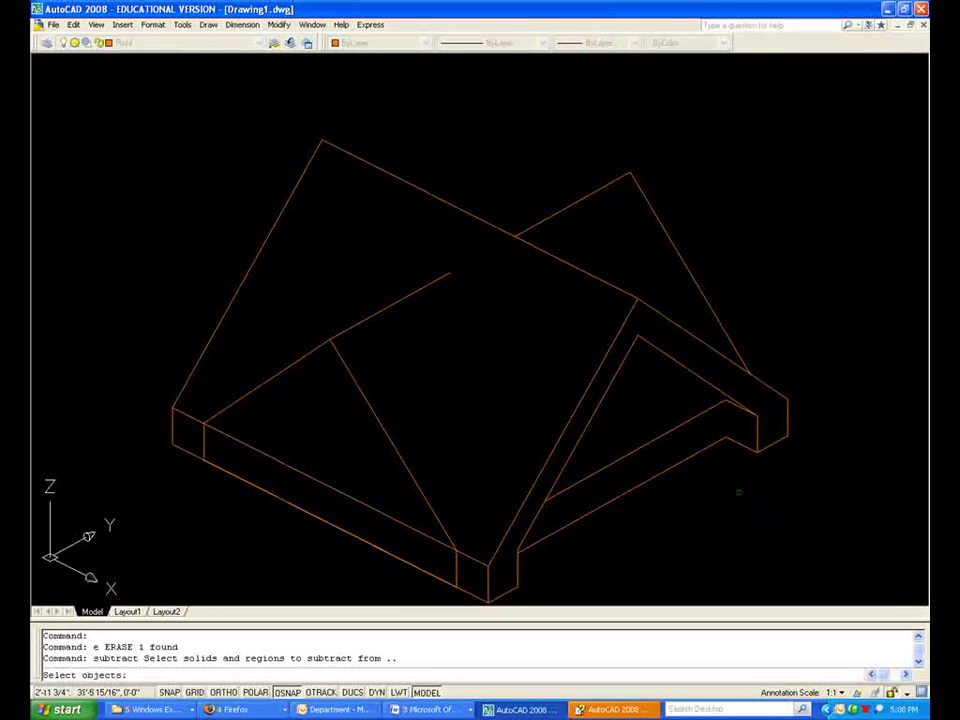
pyautogui.click(333, 350)
pyautogui.press('Return')
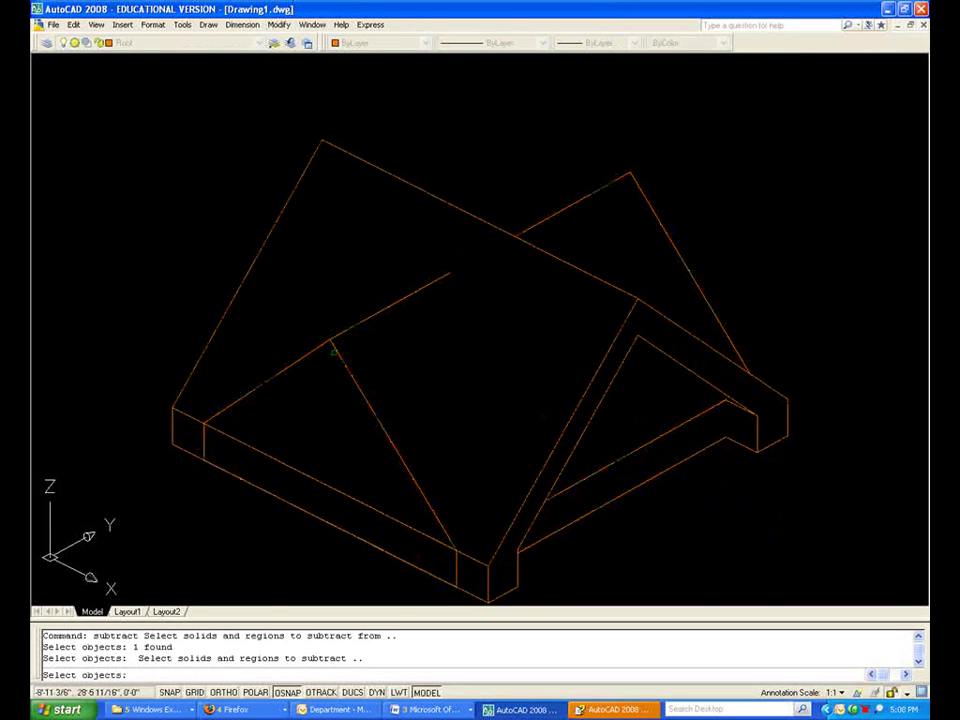
pyautogui.click(333, 350)
pyautogui.press('Return')
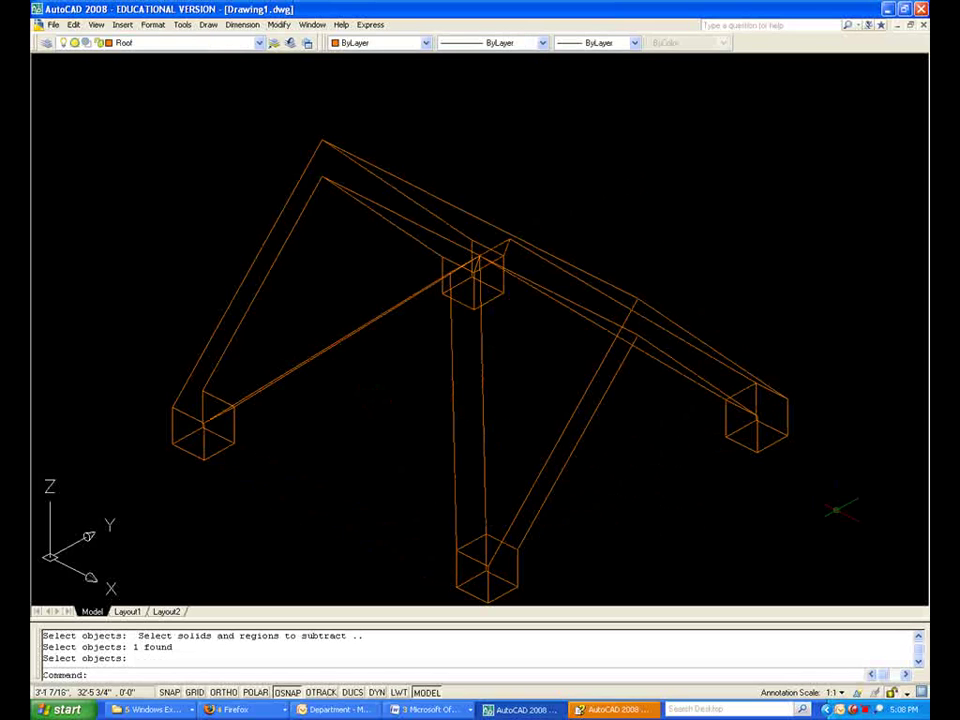
pyautogui.write('hide')
pyautogui.press('Return')
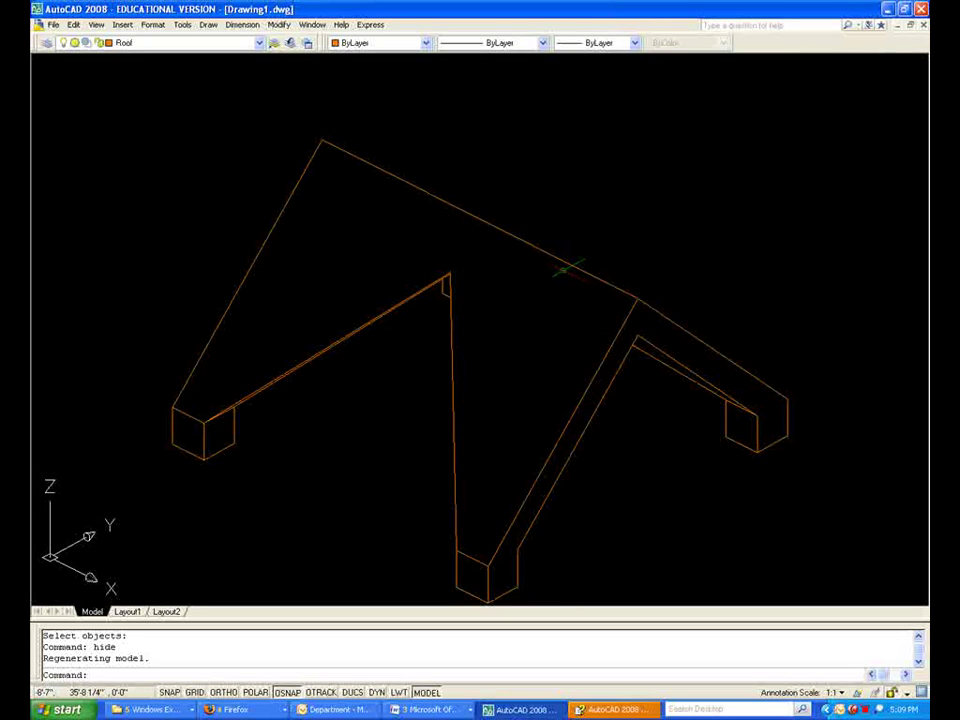
# Step: Rotate a copy of the gable roof 90° about its ridge midpoint and redraw with hidden lines removed
pyautogui.press('Return')
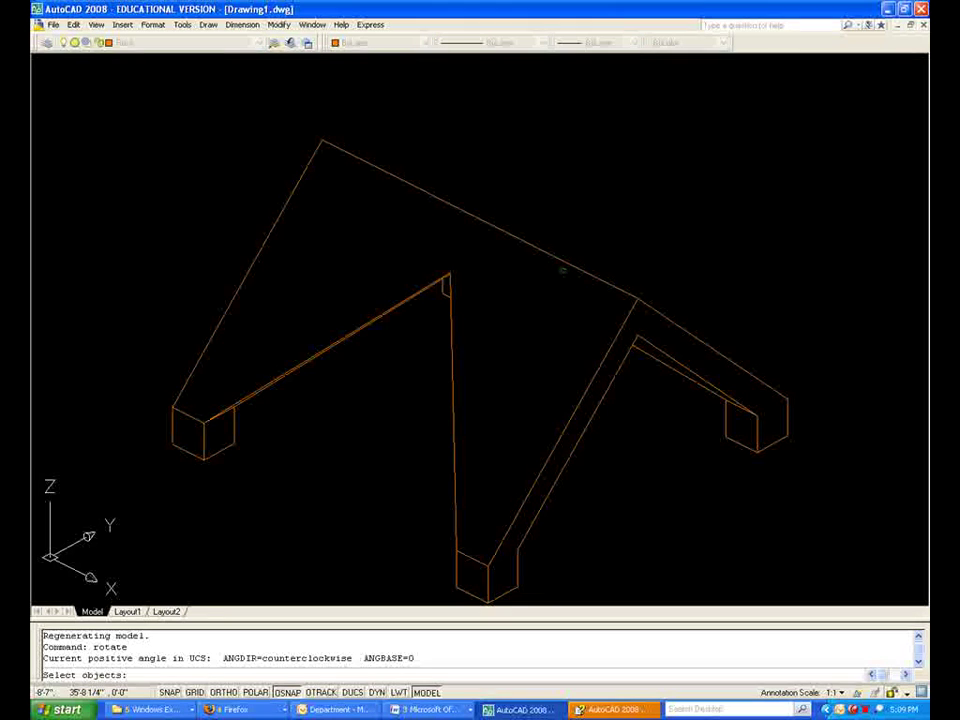
pyautogui.click(521, 238)
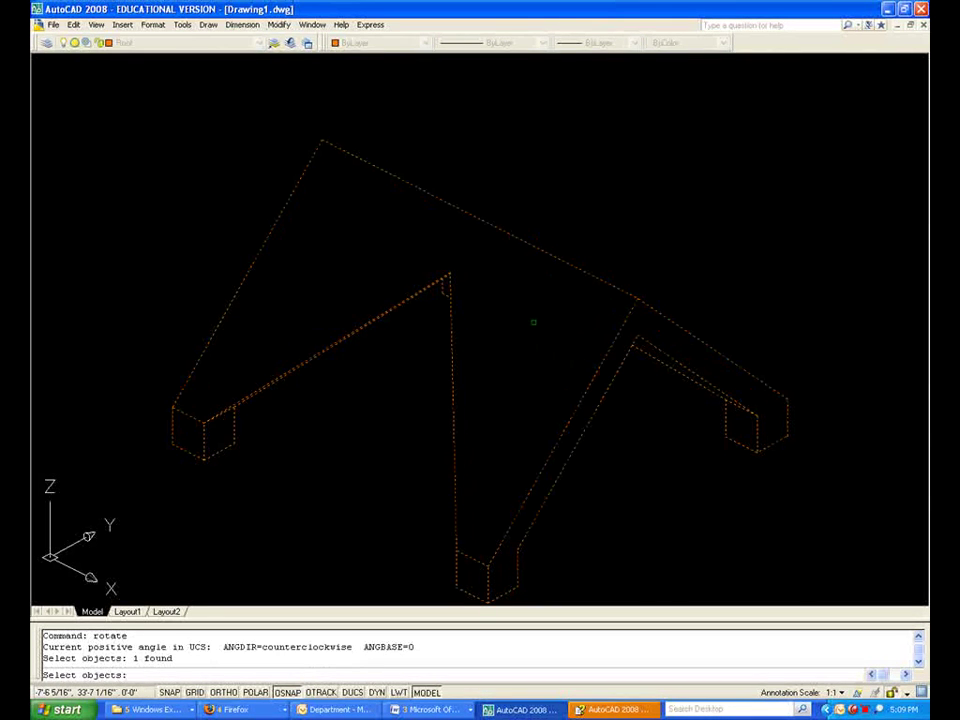
pyautogui.press('Return')
pyautogui.click(480, 216)
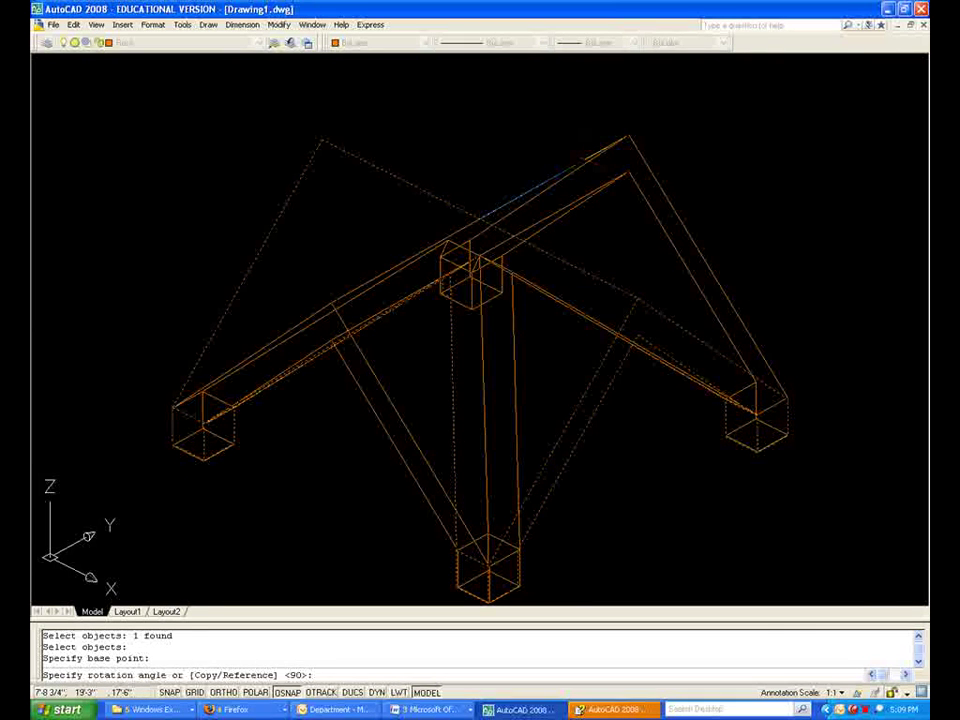
pyautogui.press('Return')
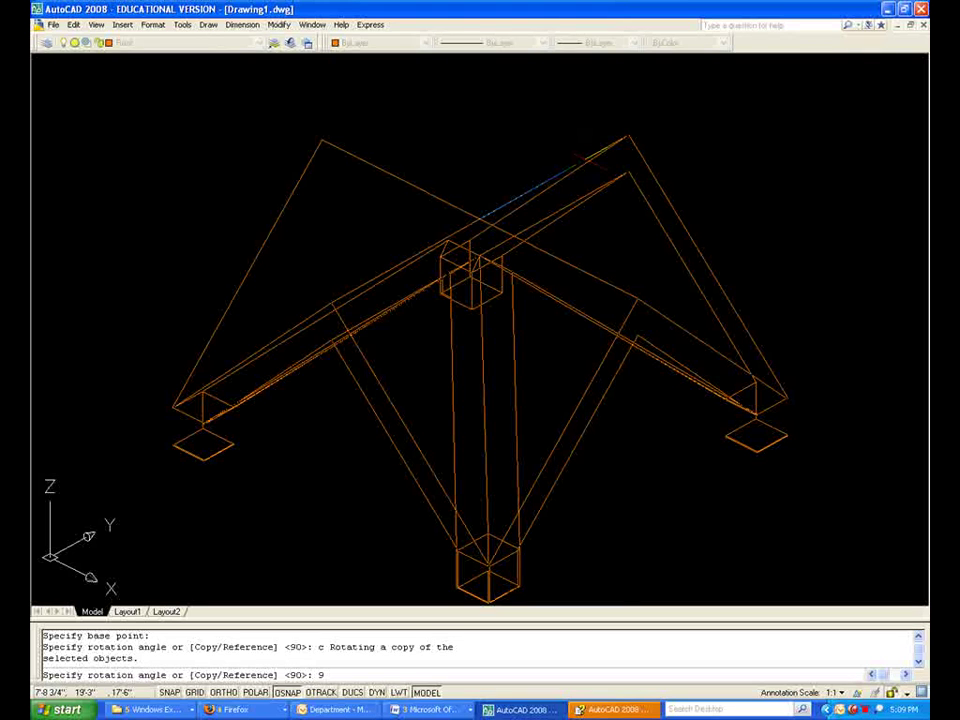
pyautogui.press('Return')
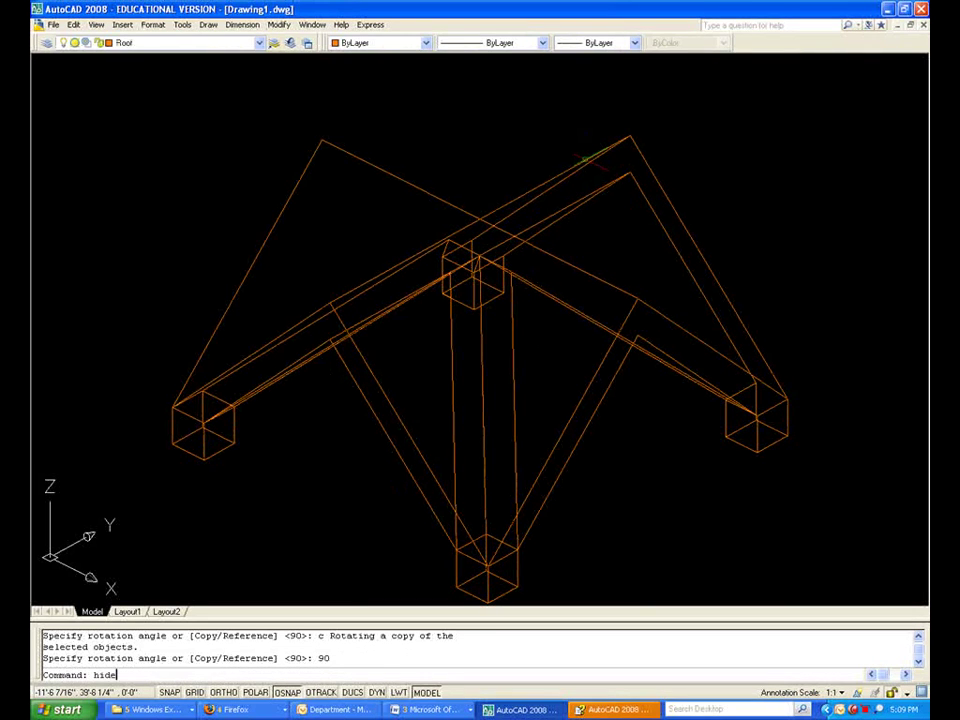
pyautogui.press('Return')
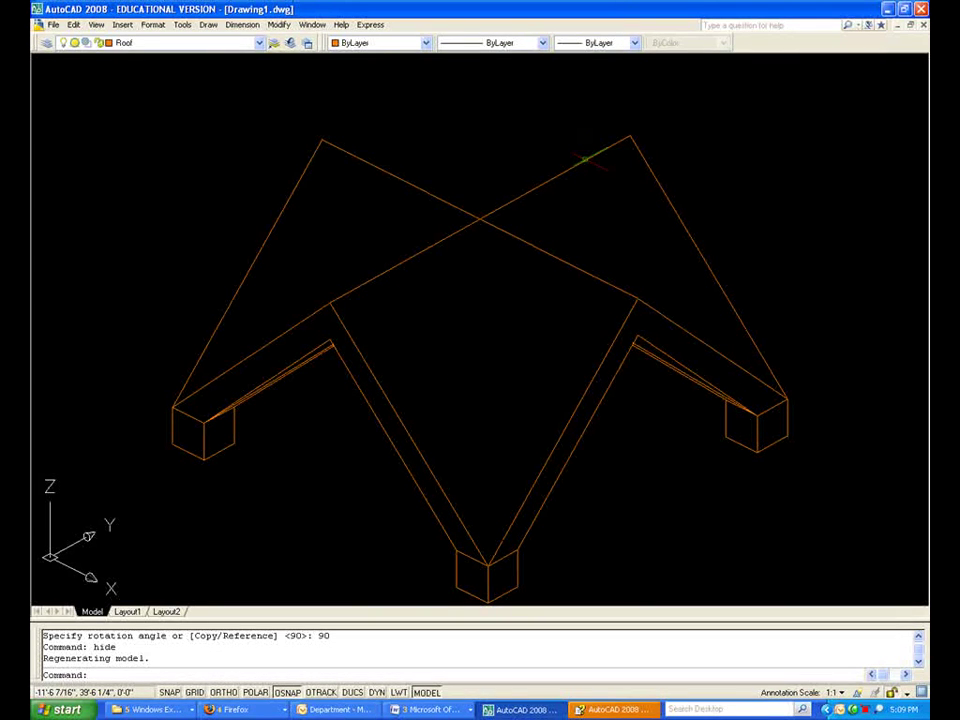
# Step: Union the two crossing gable roof pieces into one solid and redraw with HIDE
pyautogui.write('union')
pyautogui.press('Return')
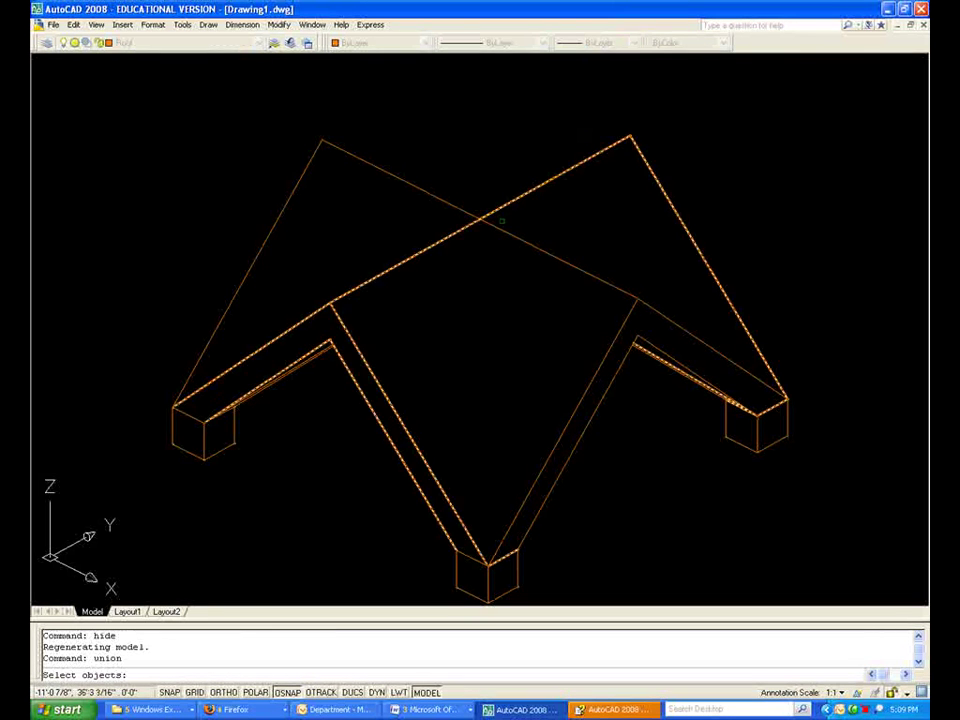
pyautogui.click(508, 232)
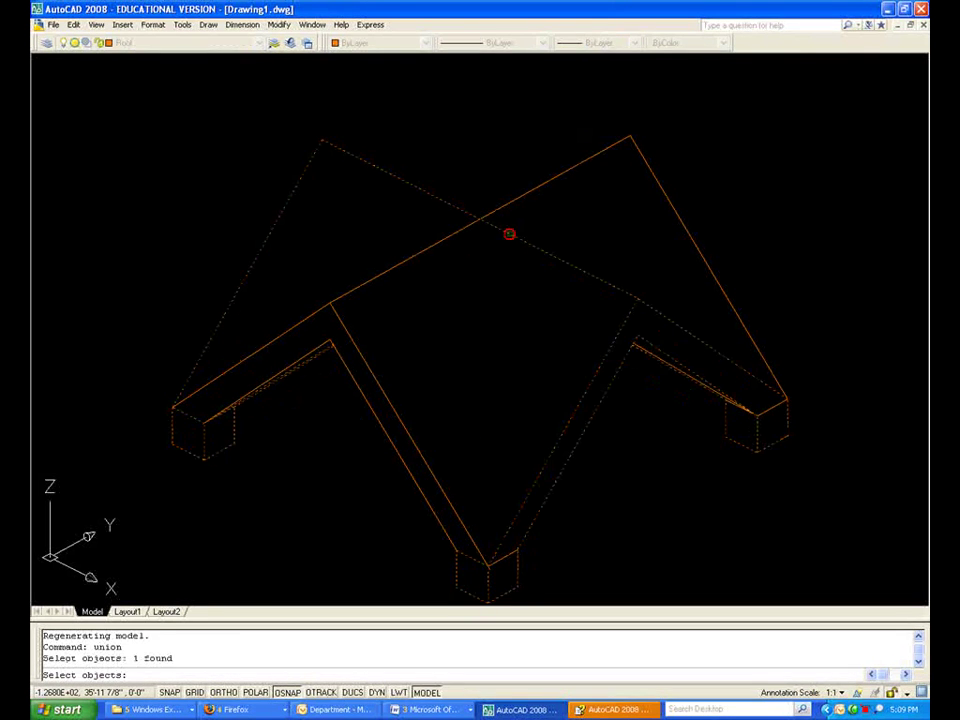
pyautogui.click(497, 210)
pyautogui.press('Return')
pyautogui.write('hid')
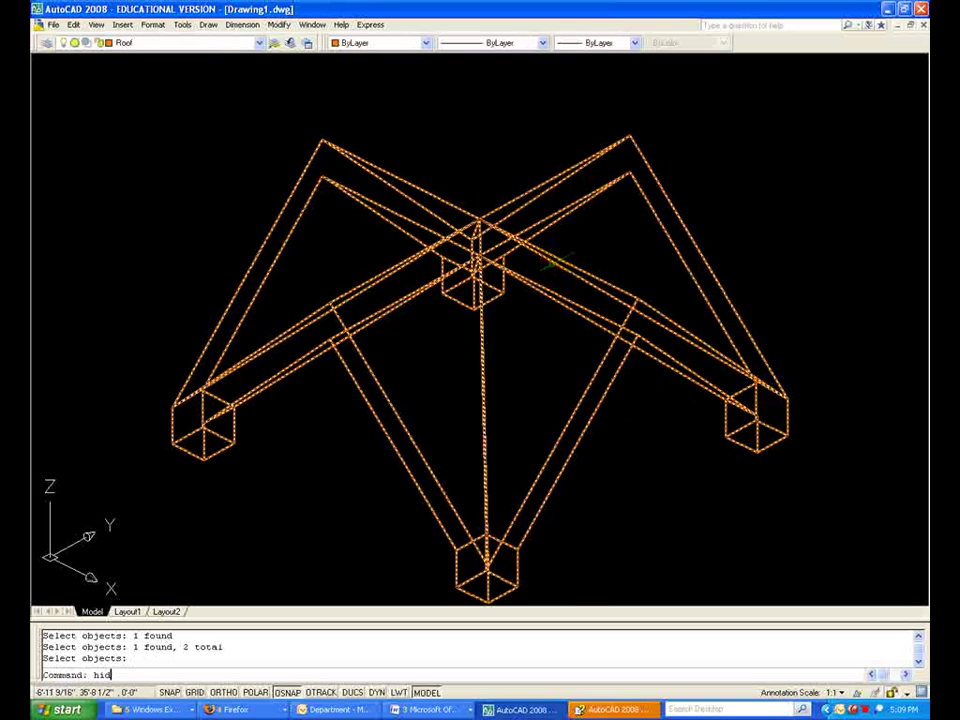
pyautogui.write('e')
pyautogui.press('Return')
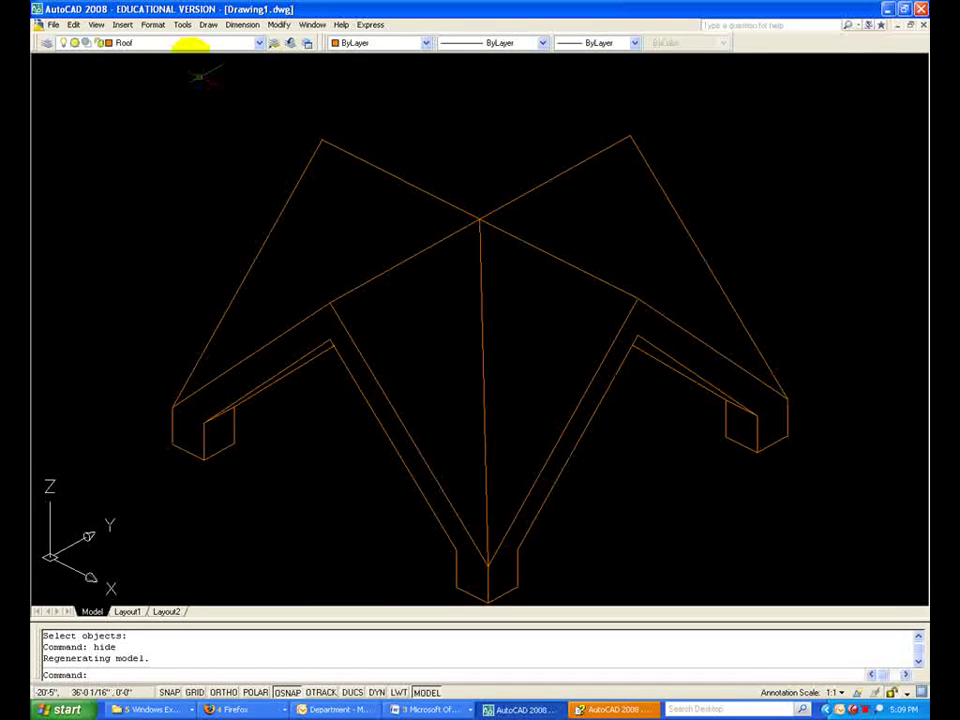
# Step: Turn the Wall and Base layers back on and turn off layer 0
pyautogui.click(190, 43)
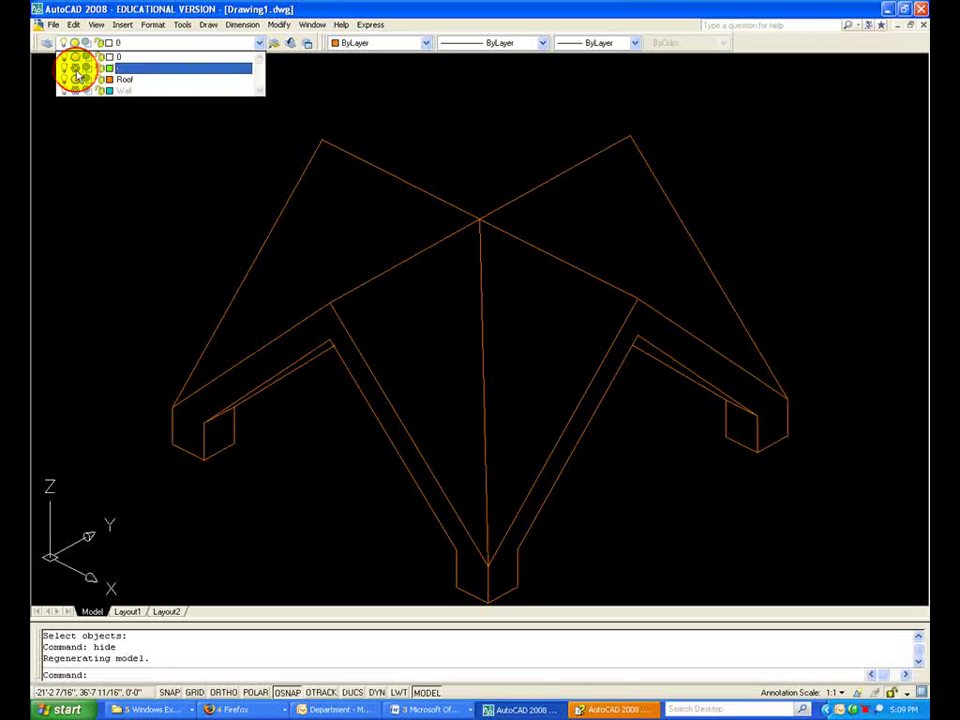
pyautogui.click(174, 210)
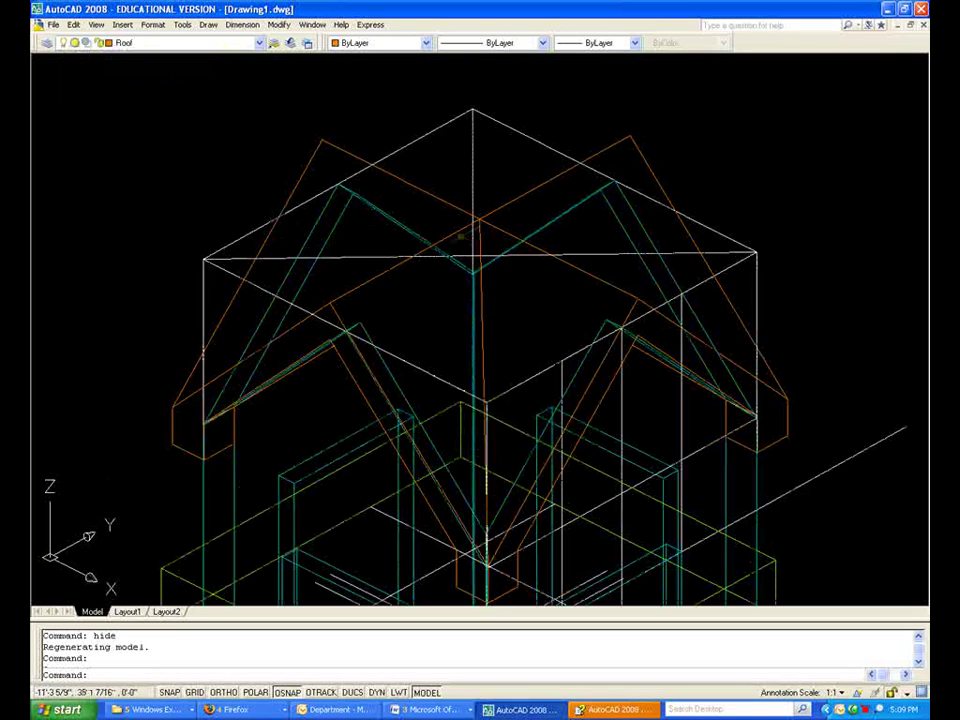
pyautogui.click(122, 42)
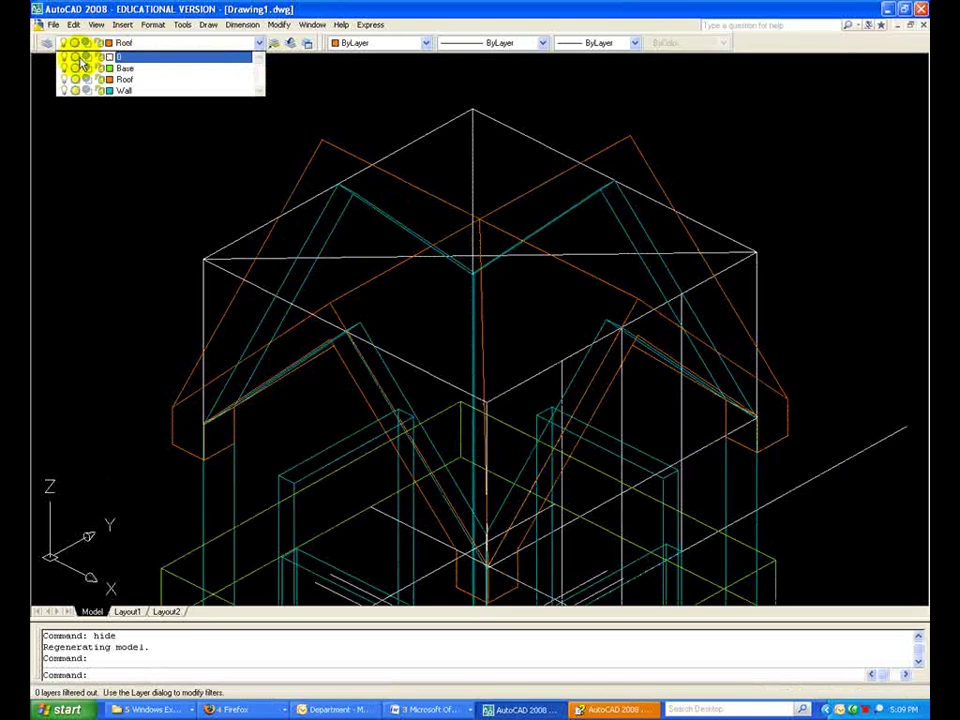
pyautogui.click(84, 57)
# Step: Zoom to extents and show the whole model with hidden lines removed
pyautogui.write('z')
pyautogui.press('Return')
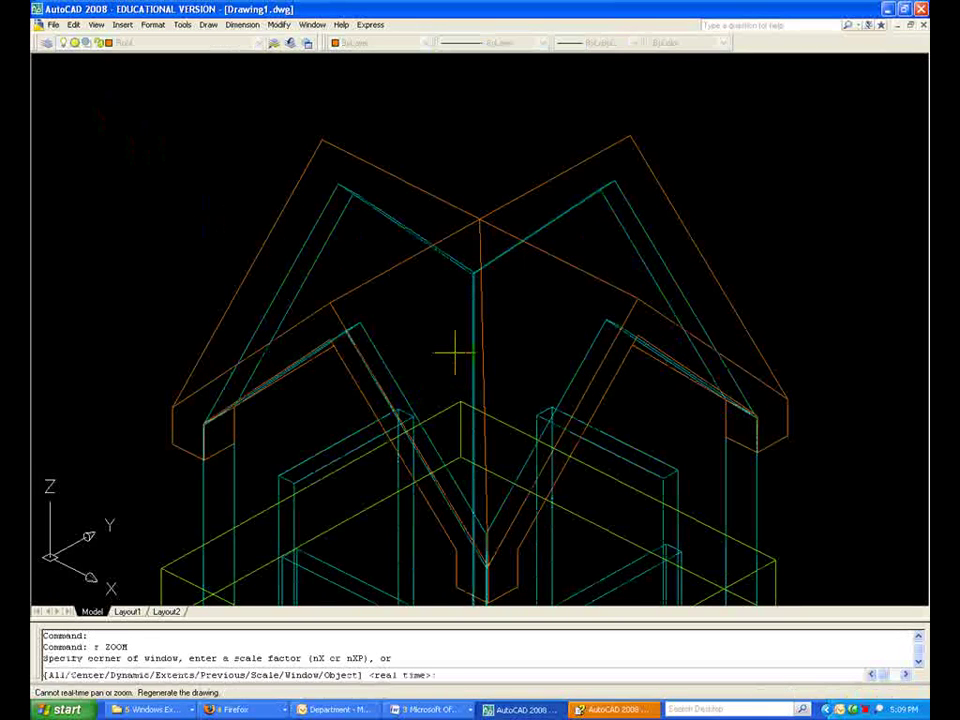
pyautogui.press('Return')
pyautogui.write('hide')
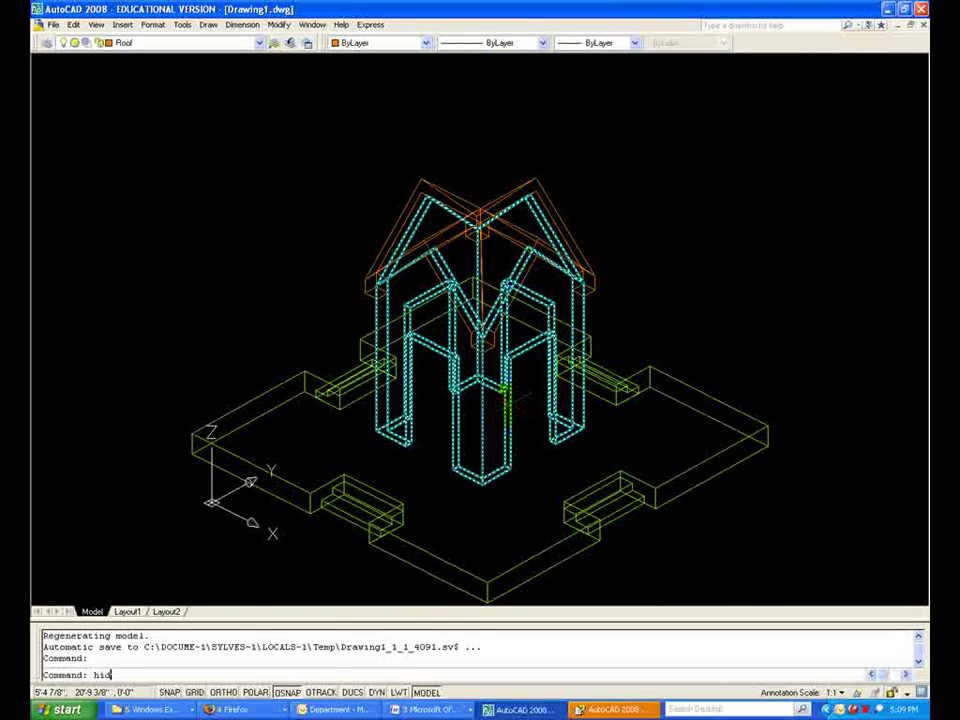
pyautogui.press('Return')
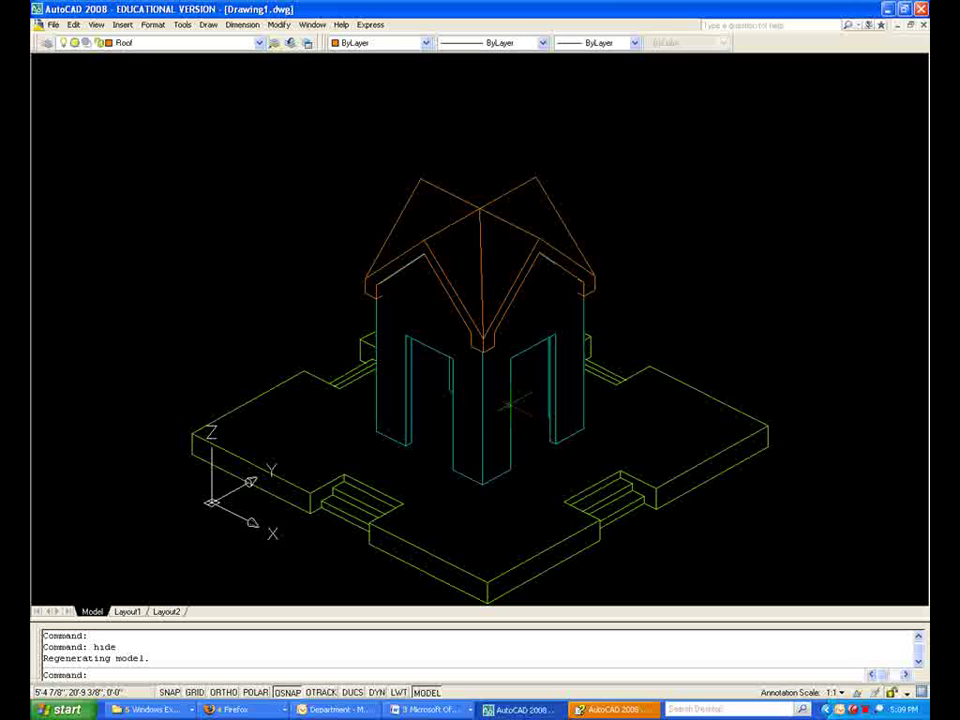